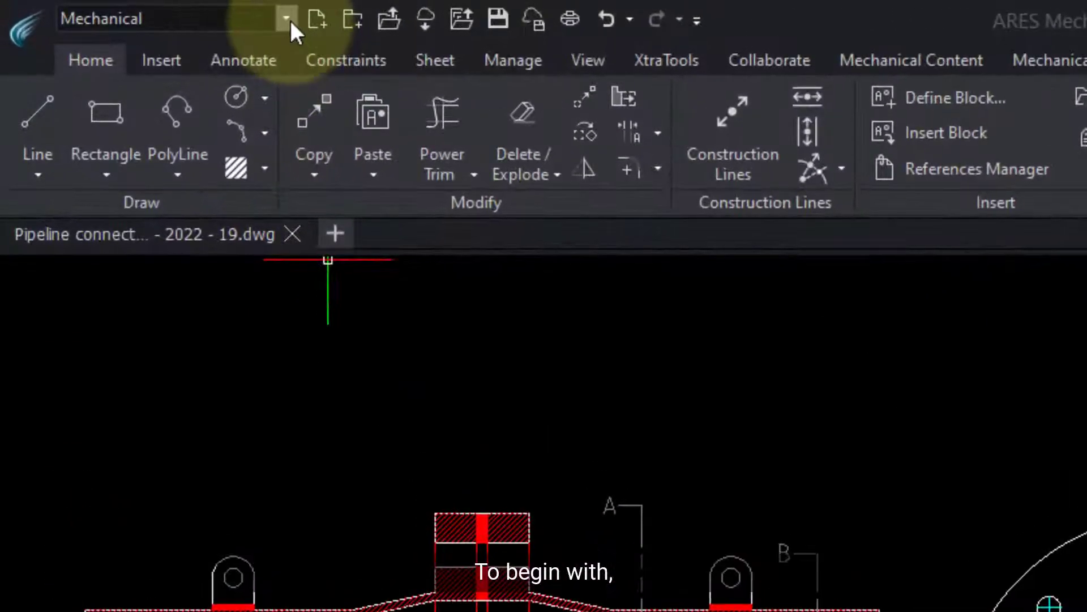
Step: Keep the Mechanical workspace and bring up the Mechanical Content and Annotate ribbon tools
{"action": "left_click", "coordinate": [285, 19]}
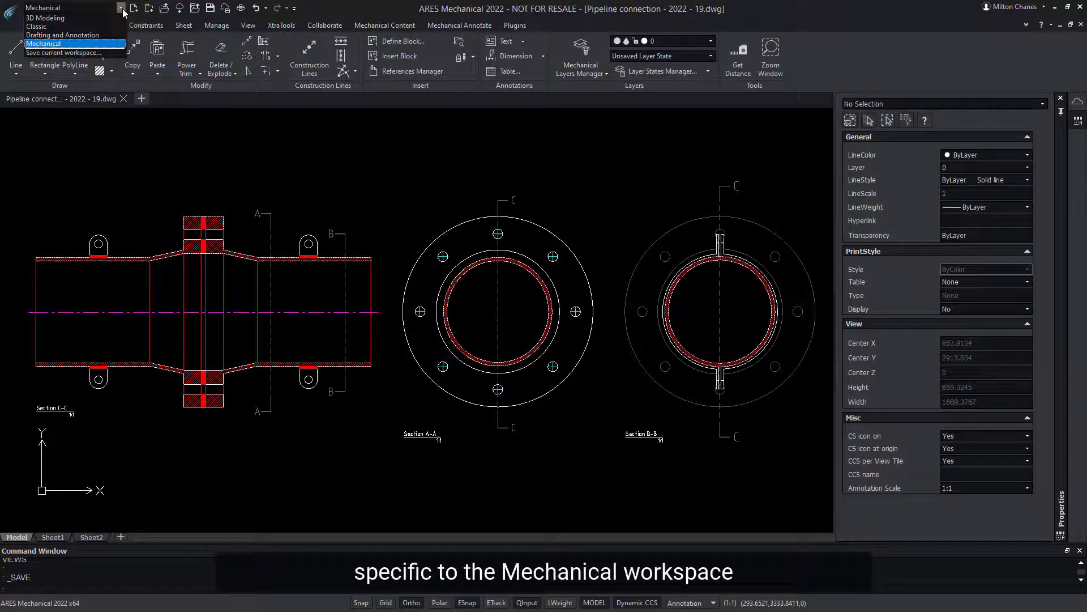
{"action": "left_click", "coordinate": [123, 11]}
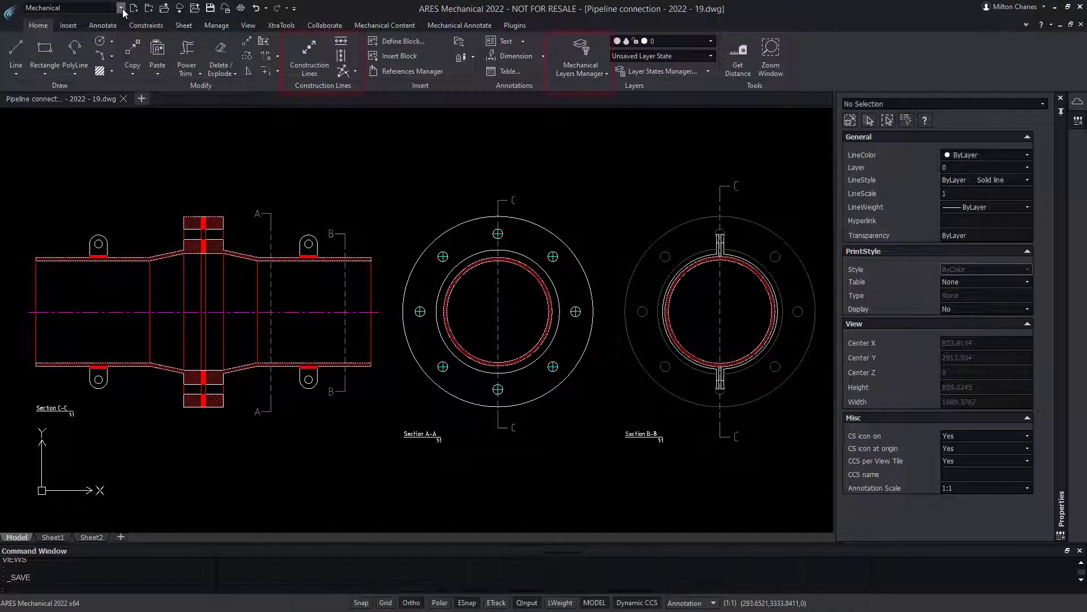
{"action": "left_click", "coordinate": [386, 26]}
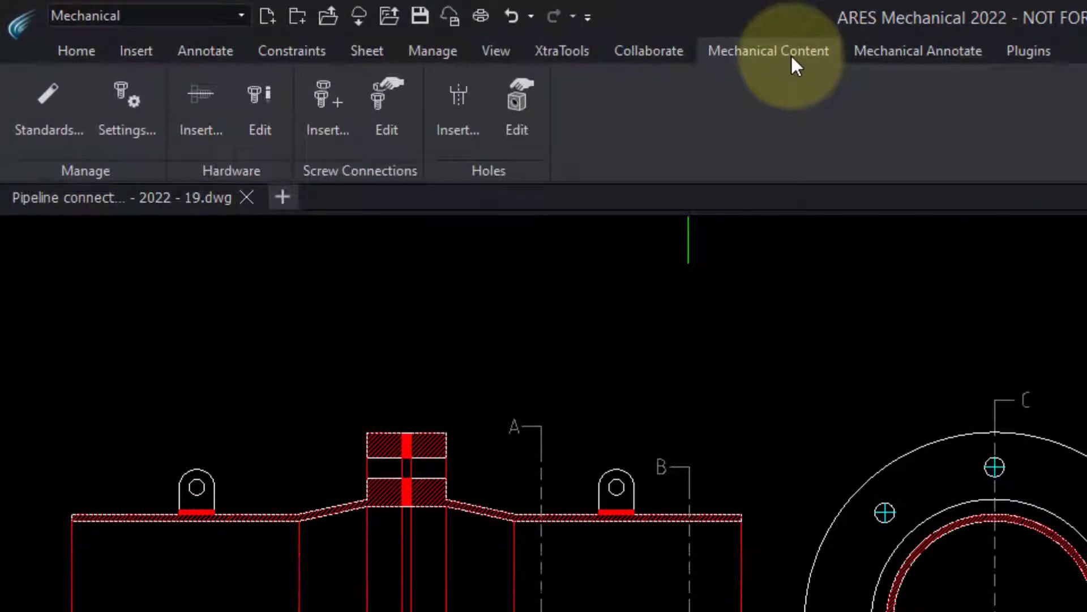
{"action": "left_click", "coordinate": [950, 55]}
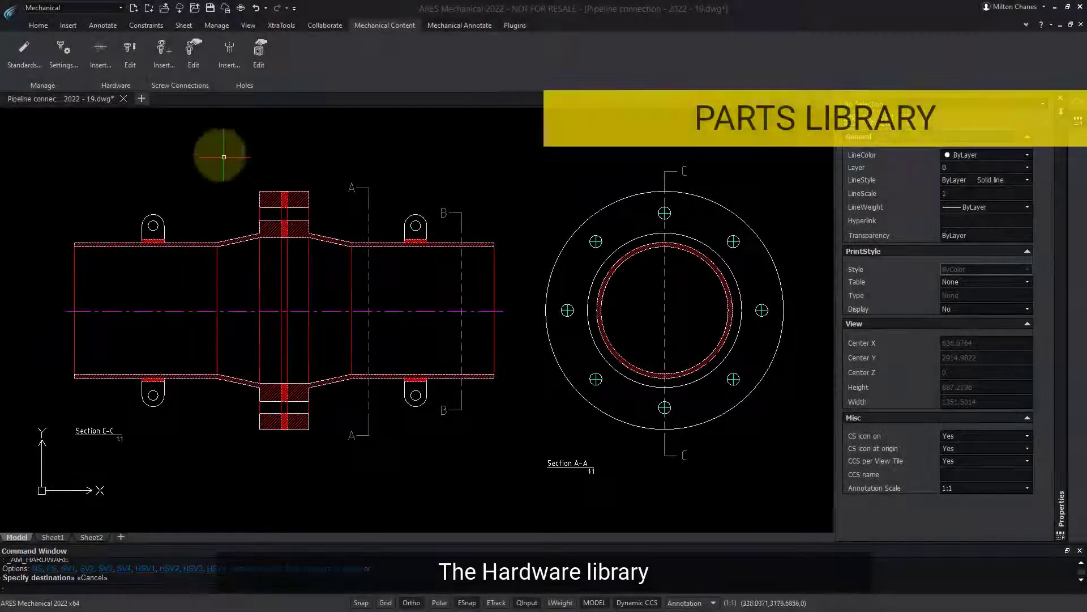
Step: Open Hardware Insert and browse Nuts, Pins and Washers before returning to Bolts and Screws
{"action": "left_click", "coordinate": [101, 48]}
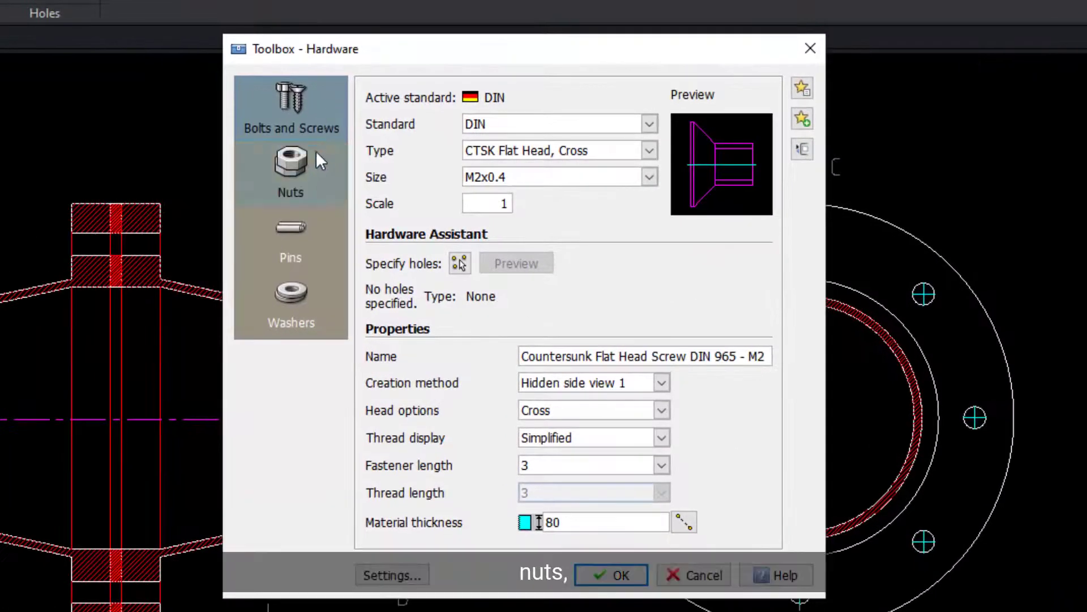
{"action": "left_click", "coordinate": [314, 153]}
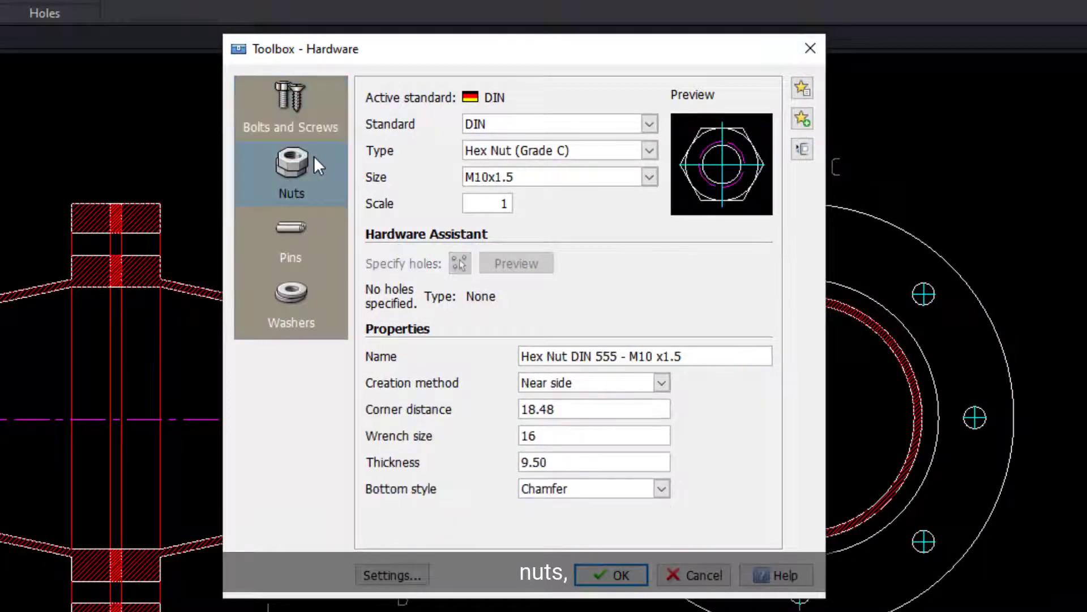
{"action": "left_click", "coordinate": [317, 230]}
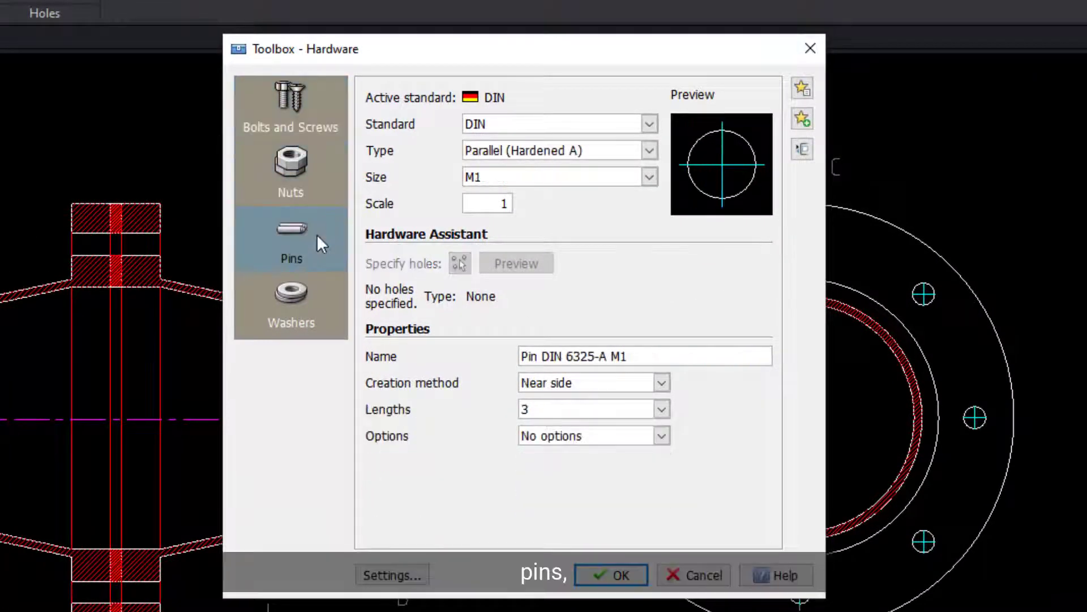
{"action": "left_click", "coordinate": [325, 300]}
{"action": "left_click", "coordinate": [317, 107]}
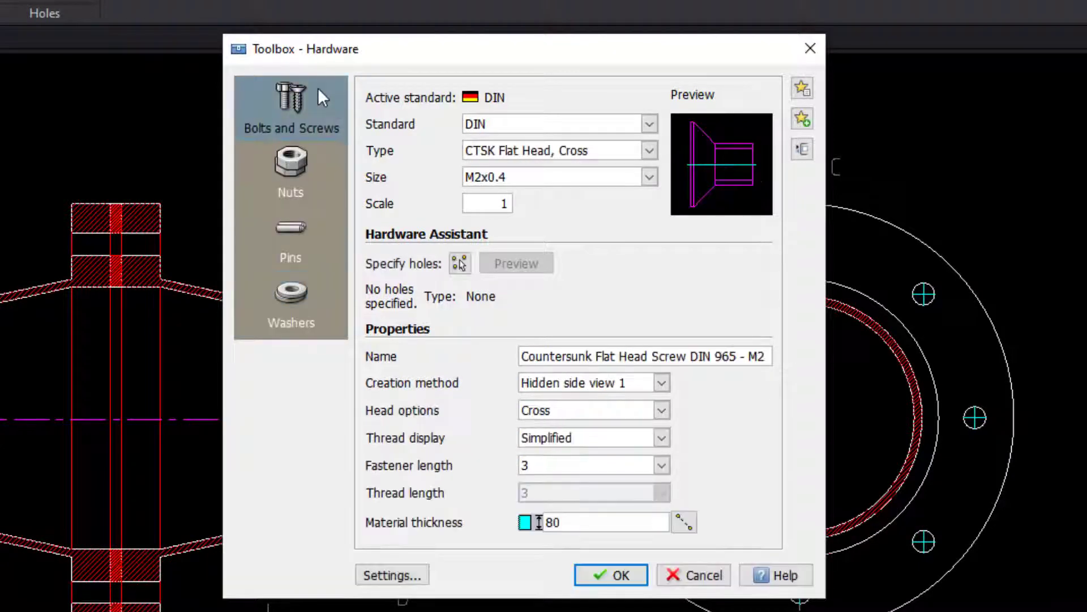
Step: Choose a DIN Heavy Hex Bolt, size M20x2.5, with Near side creation method
{"action": "left_click", "coordinate": [569, 152]}
{"action": "left_click", "coordinate": [592, 235]}
{"action": "left_click", "coordinate": [614, 178]}
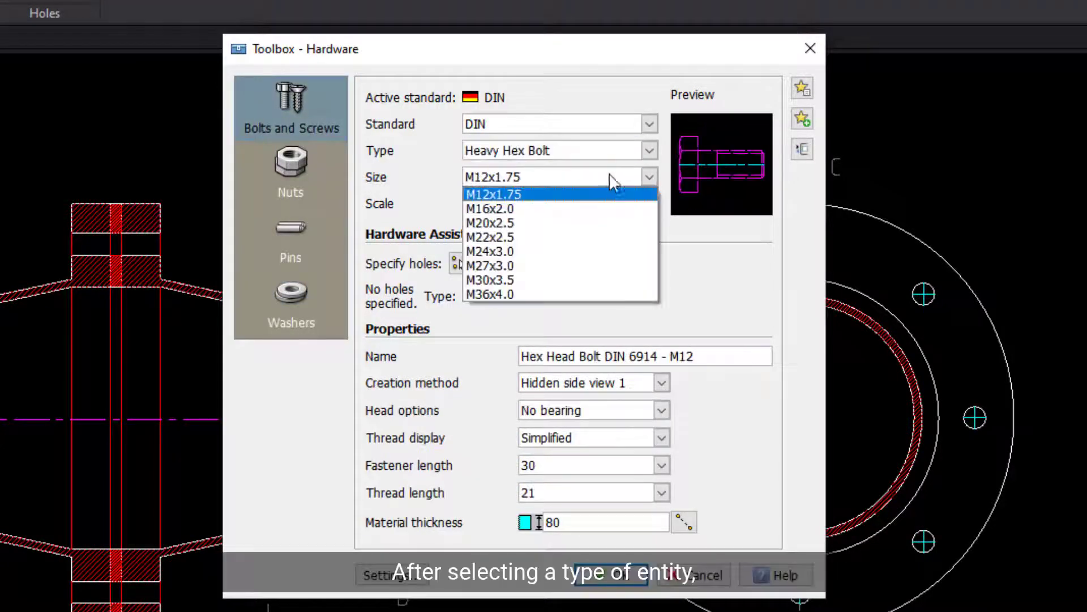
{"action": "left_click", "coordinate": [572, 224]}
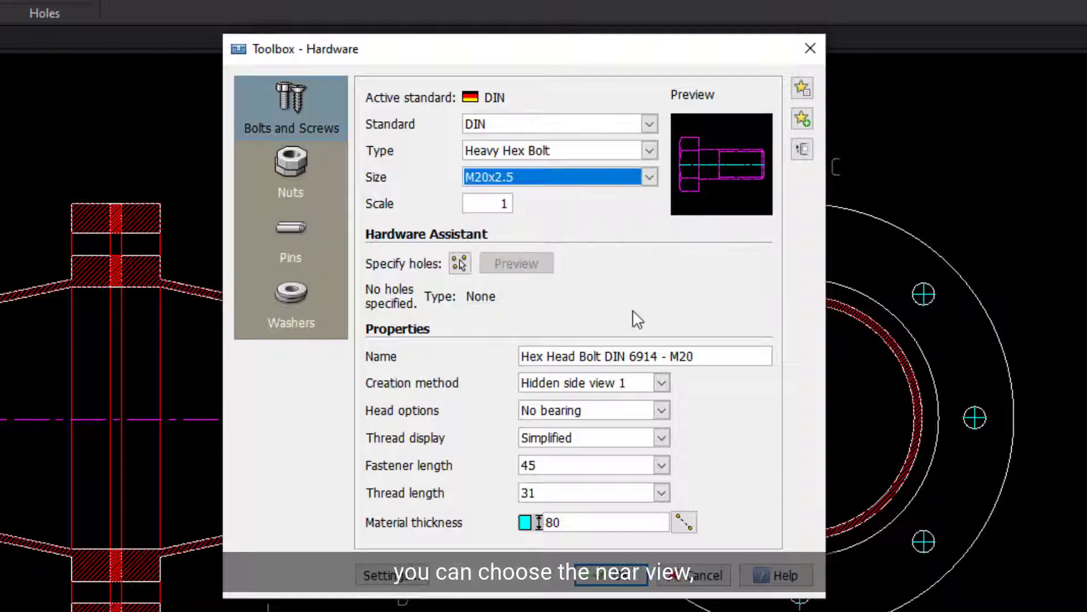
{"action": "left_click", "coordinate": [633, 382]}
{"action": "left_click", "coordinate": [626, 395]}
Step: Preview Far side, Side view 1 and Hidden side view 1, then revert to Near side
{"action": "left_click", "coordinate": [635, 384]}
{"action": "left_click", "coordinate": [630, 415]}
{"action": "left_click", "coordinate": [638, 385]}
{"action": "left_click", "coordinate": [634, 428]}
{"action": "left_click", "coordinate": [641, 388]}
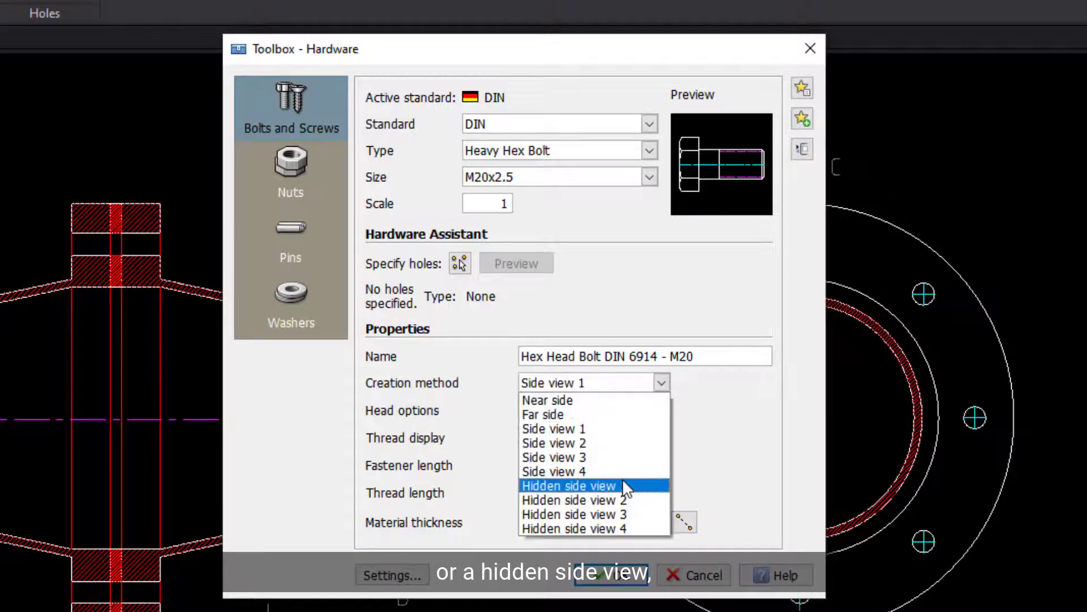
{"action": "left_click", "coordinate": [623, 486]}
{"action": "left_click", "coordinate": [636, 385]}
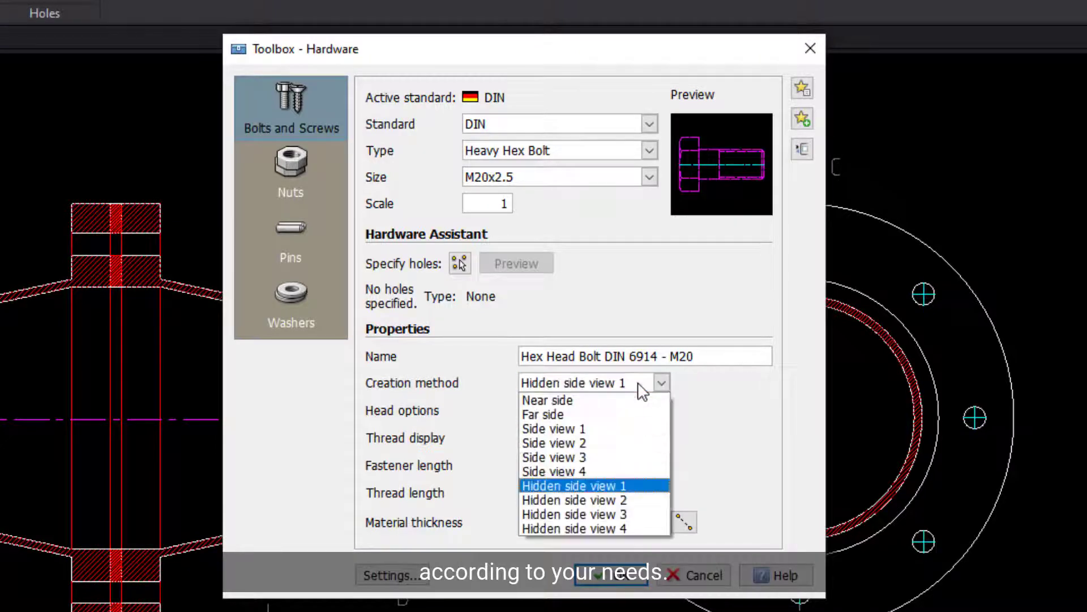
{"action": "left_click", "coordinate": [624, 397]}
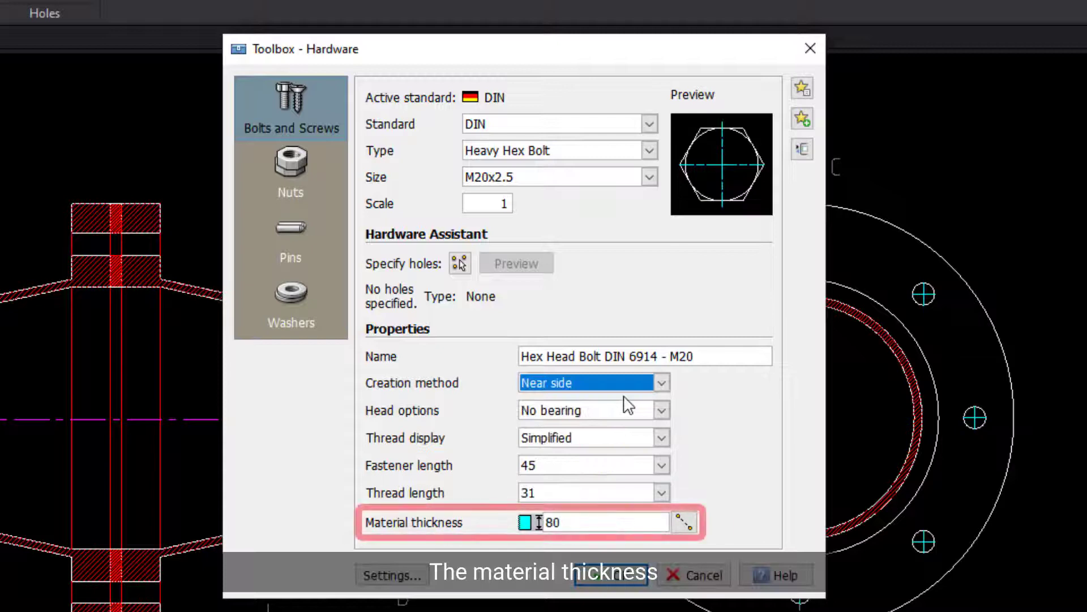
{"action": "left_click", "coordinate": [584, 524]}
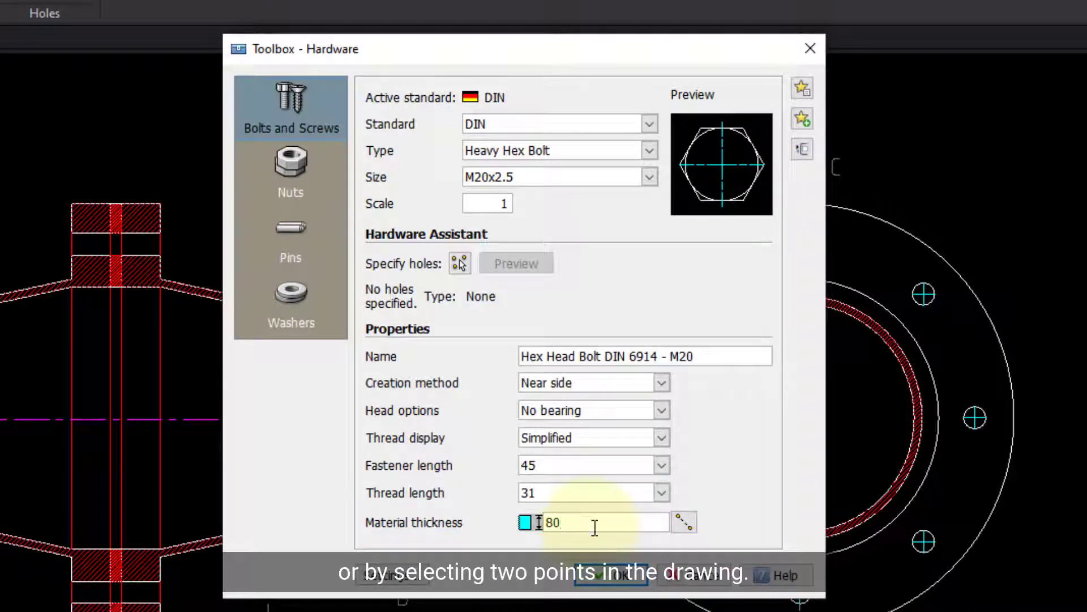
Step: Measure the flange's material thickness from the drawing and set fastener length 120
{"action": "left_click", "coordinate": [684, 524]}
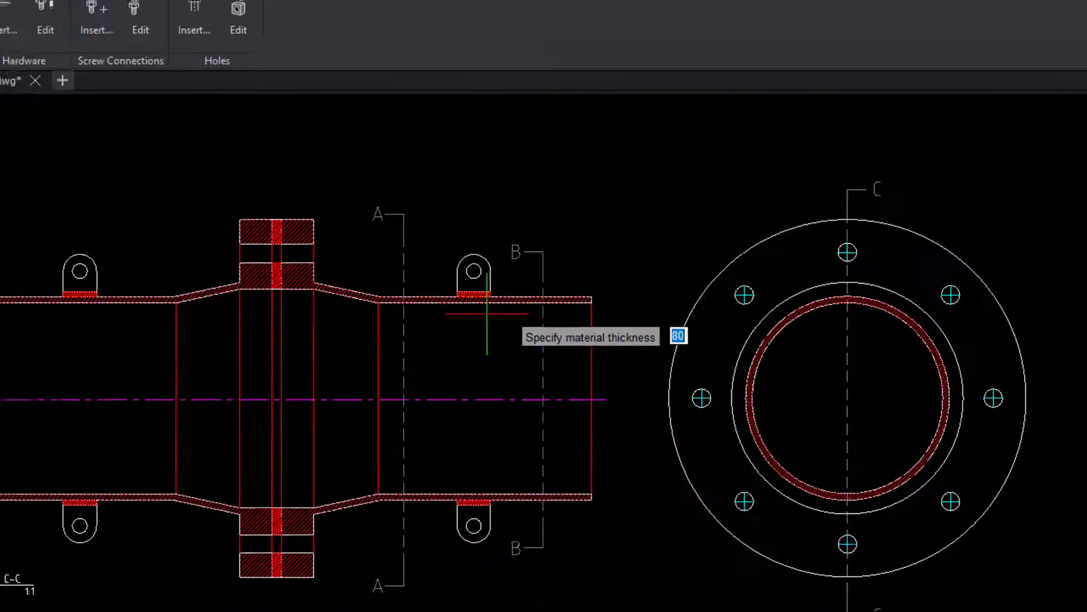
{"action": "scroll", "coordinate": [295, 235], "scroll_direction": "up", "scroll_amount": 6}
{"action": "left_click", "coordinate": [431, 267]}
{"action": "left_click", "coordinate": [155, 266]}
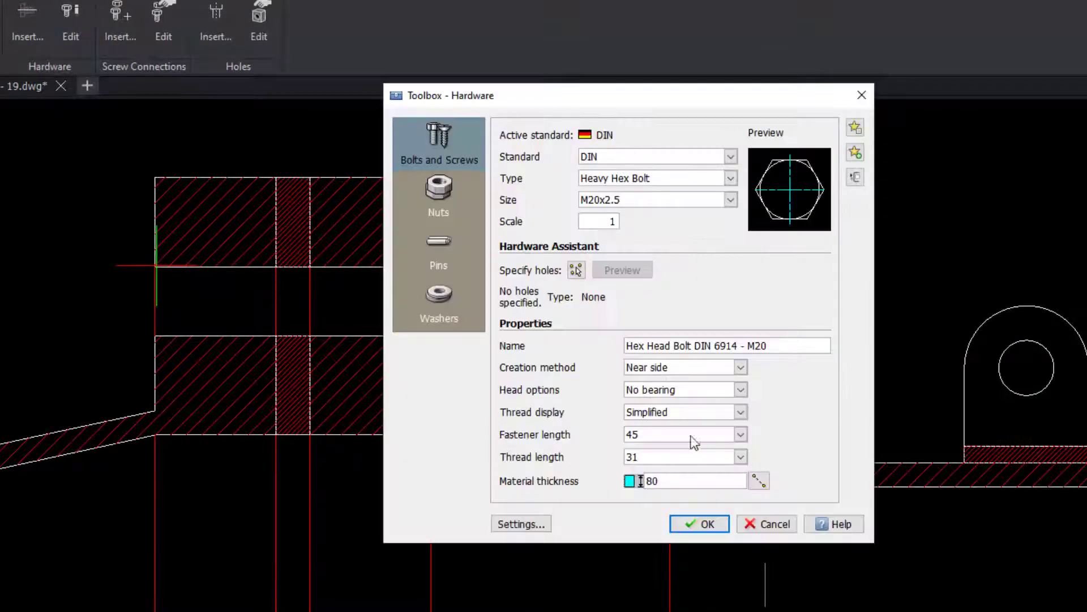
{"action": "left_click", "coordinate": [741, 434]}
{"action": "scroll", "coordinate": [687, 498], "scroll_direction": "down", "scroll_amount": 2}
{"action": "left_click", "coordinate": [687, 498]}
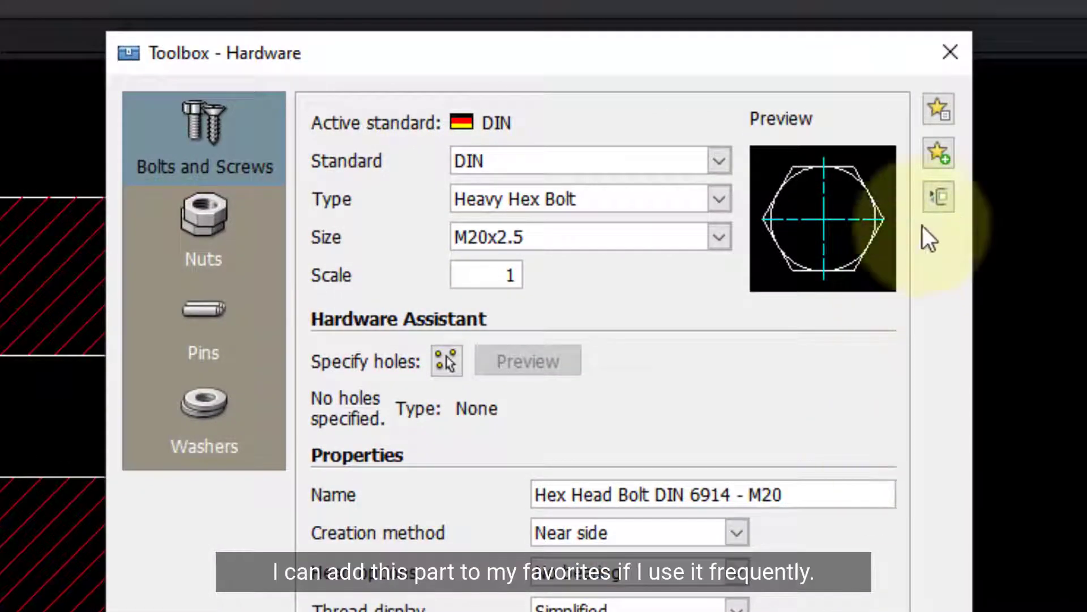
Step: Save this M20 bolt configuration to Favorites and check the favourites list
{"action": "left_click", "coordinate": [939, 154]}
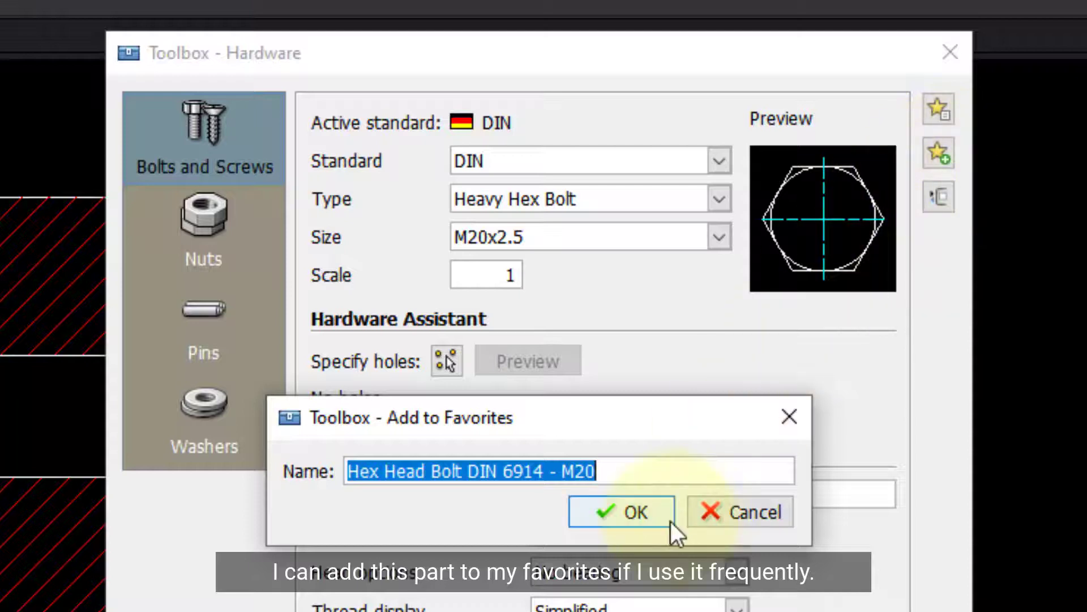
{"action": "left_click", "coordinate": [647, 513]}
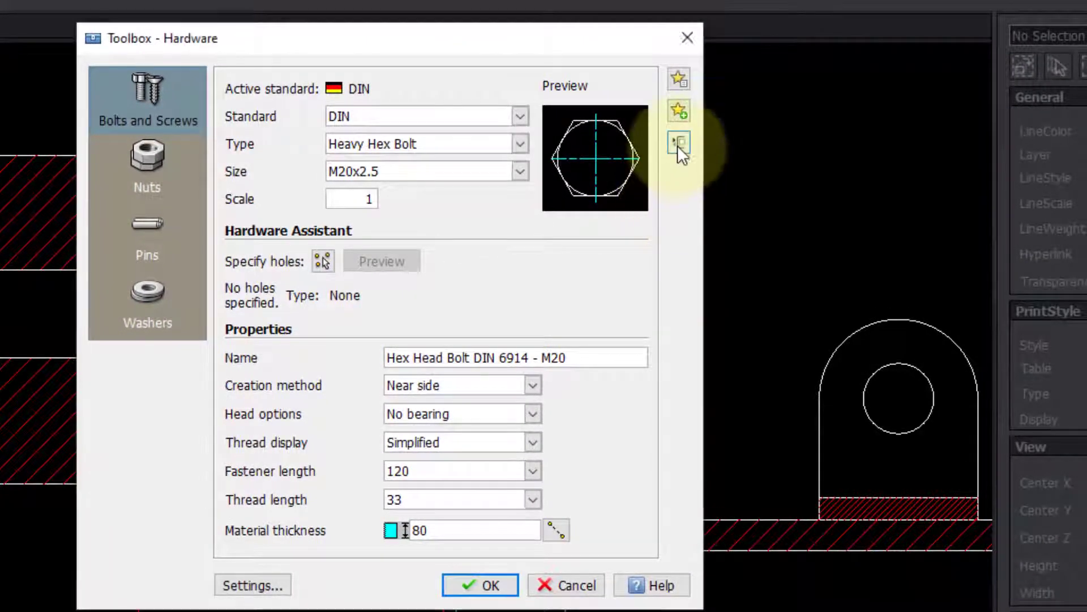
{"action": "left_click", "coordinate": [779, 164]}
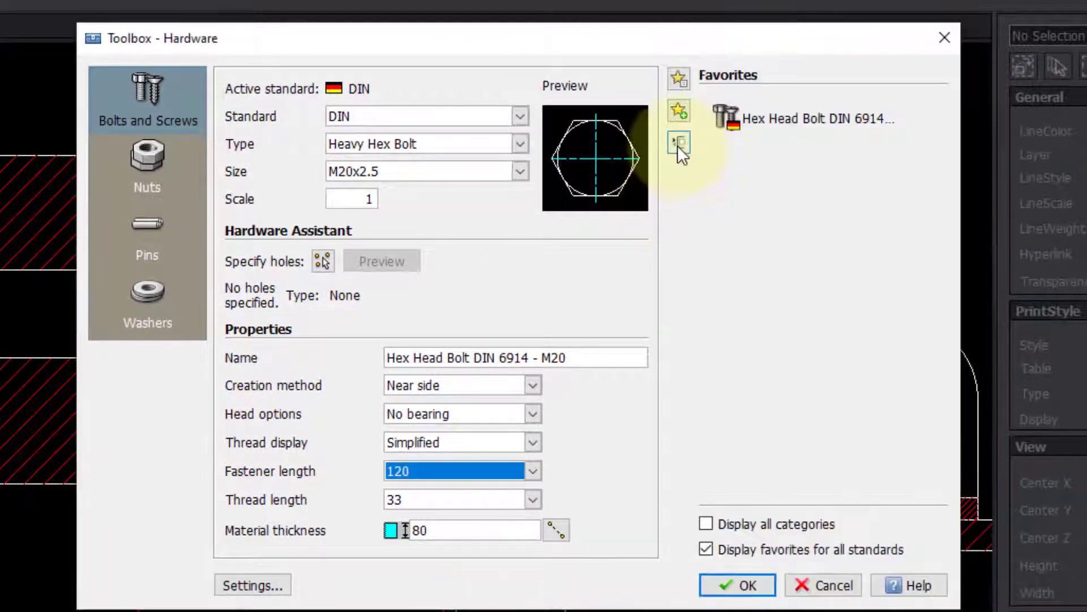
{"action": "left_click", "coordinate": [679, 142]}
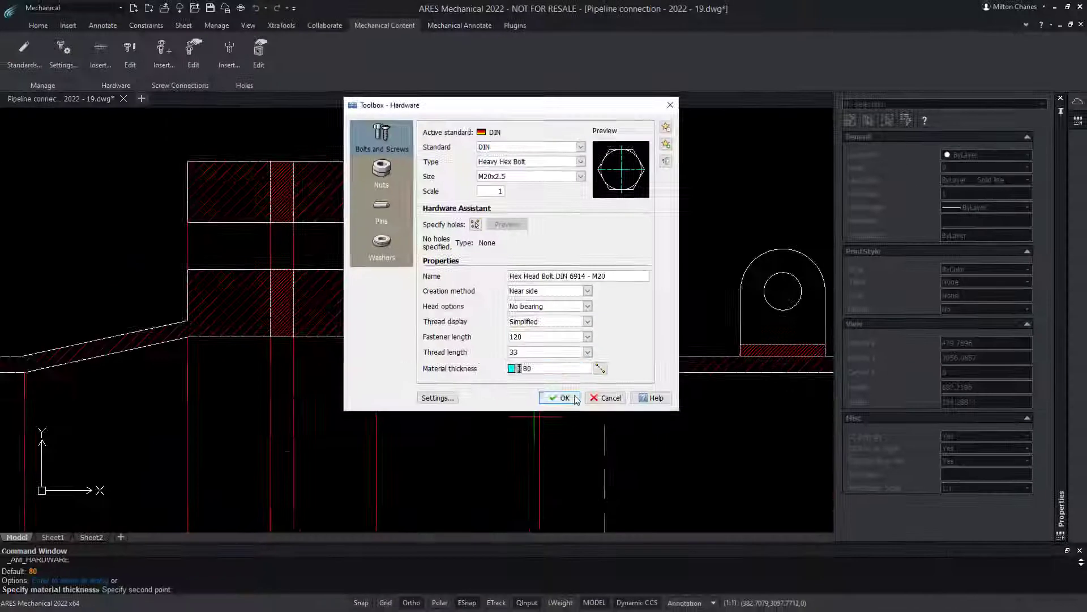
Step: Place the bolt centred on the top flange hole in Section A-A
{"action": "left_click", "coordinate": [499, 586]}
{"action": "middle_click_drag", "start_coordinate": [652, 459], "coordinate": [375, 440]}
{"action": "scroll", "coordinate": [581, 354], "scroll_direction": "up", "scroll_amount": 5}
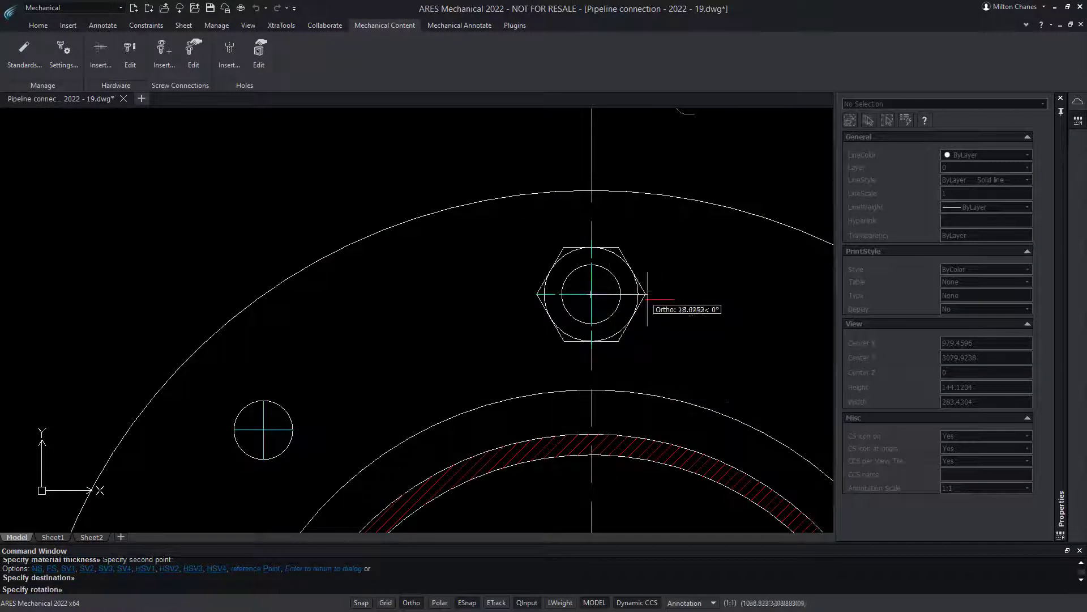
{"action": "left_click", "coordinate": [592, 293]}
{"action": "key", "text": "Return"}
{"action": "key", "text": "Escape"}
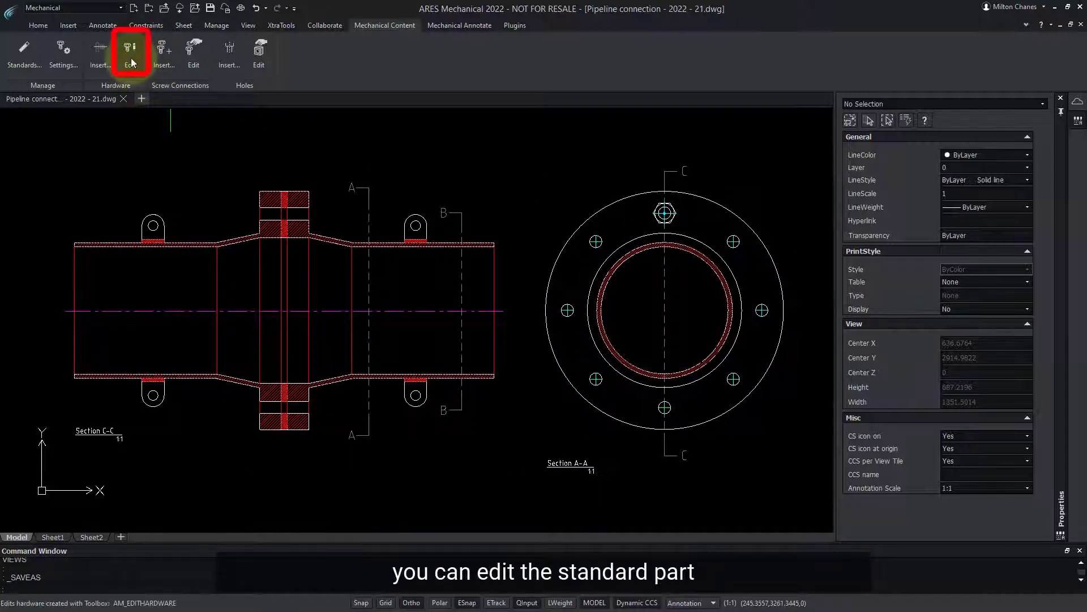
Step: Edit the top-hole M20 bolt's definition so its thread display is Detailed
{"action": "left_click", "coordinate": [130, 49]}
{"action": "left_click", "coordinate": [663, 211]}
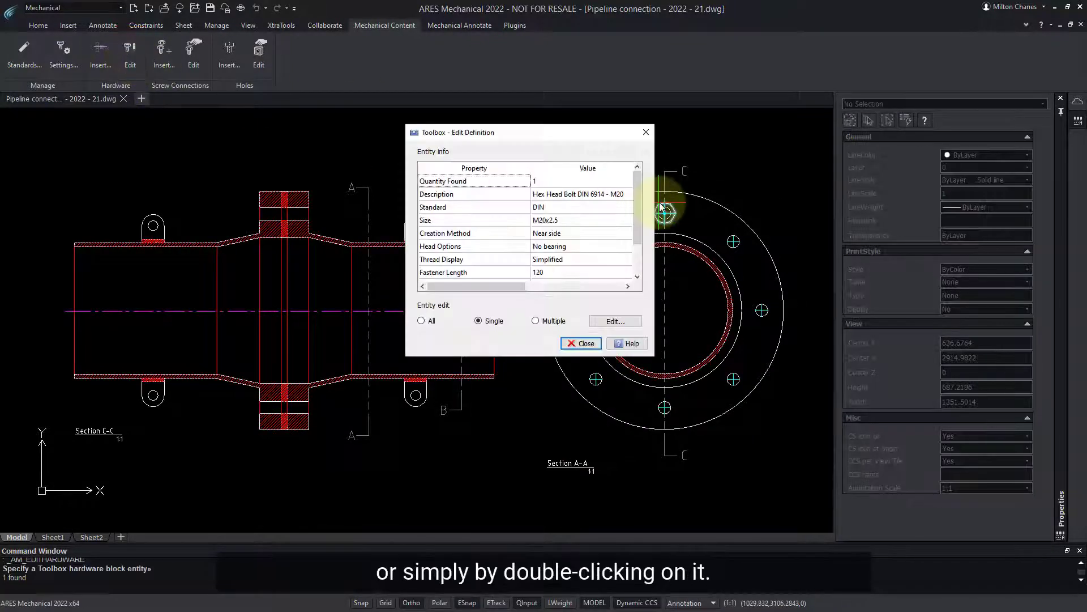
{"action": "key", "text": "Escape"}
{"action": "double_click", "coordinate": [664, 213]}
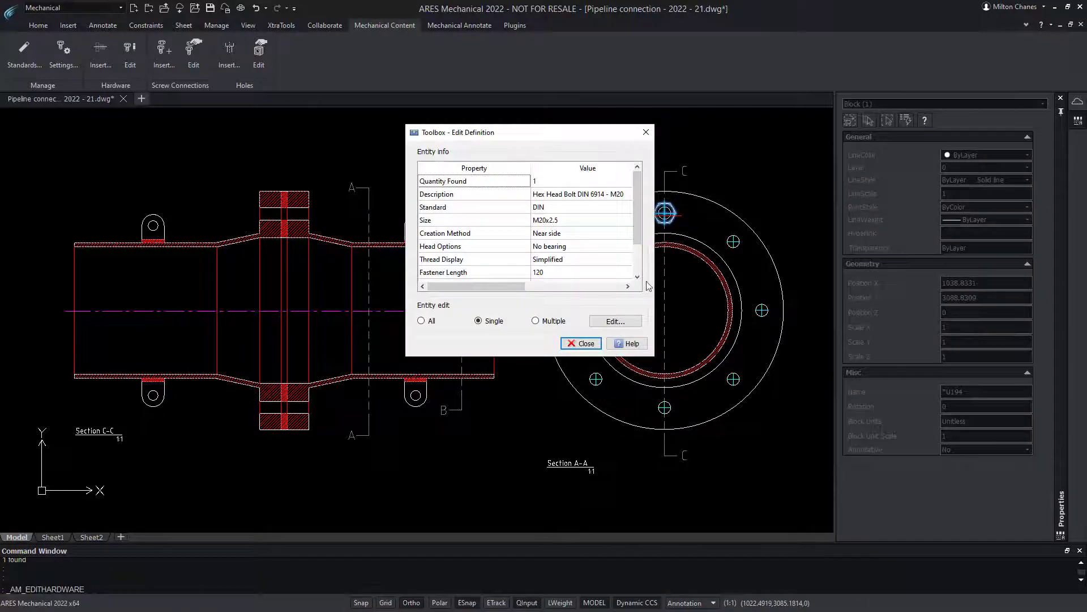
{"action": "left_click", "coordinate": [634, 321]}
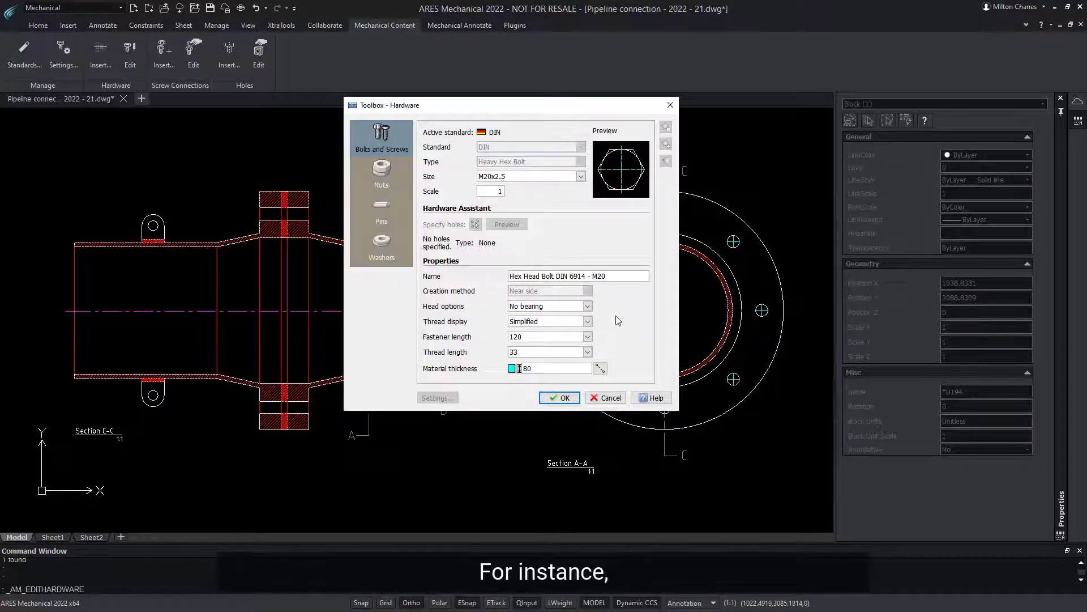
{"action": "left_click", "coordinate": [565, 322]}
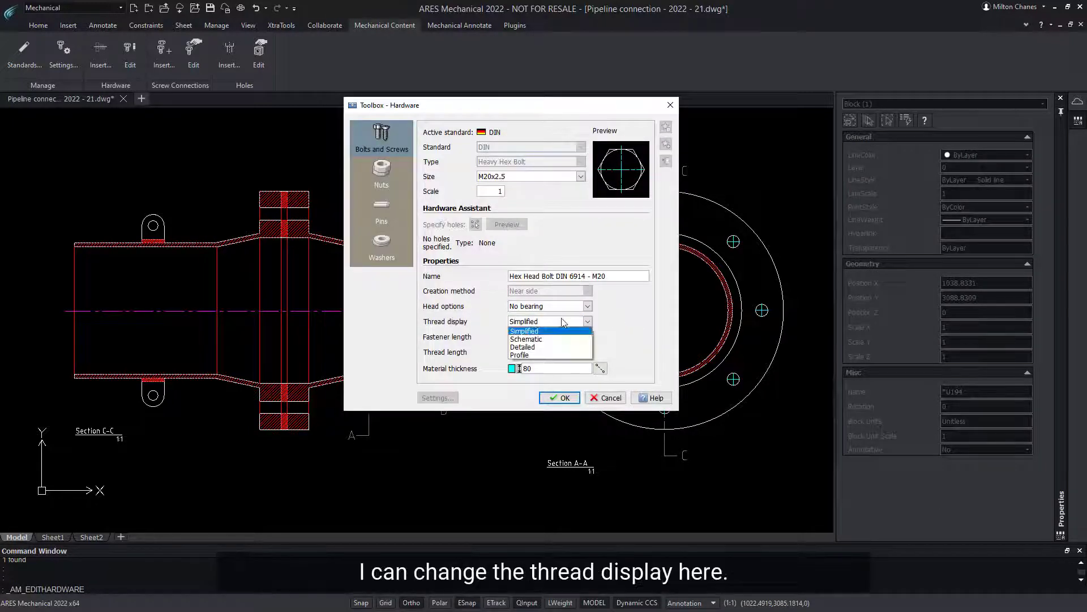
{"action": "left_click", "coordinate": [573, 348]}
{"action": "left_click", "coordinate": [559, 398]}
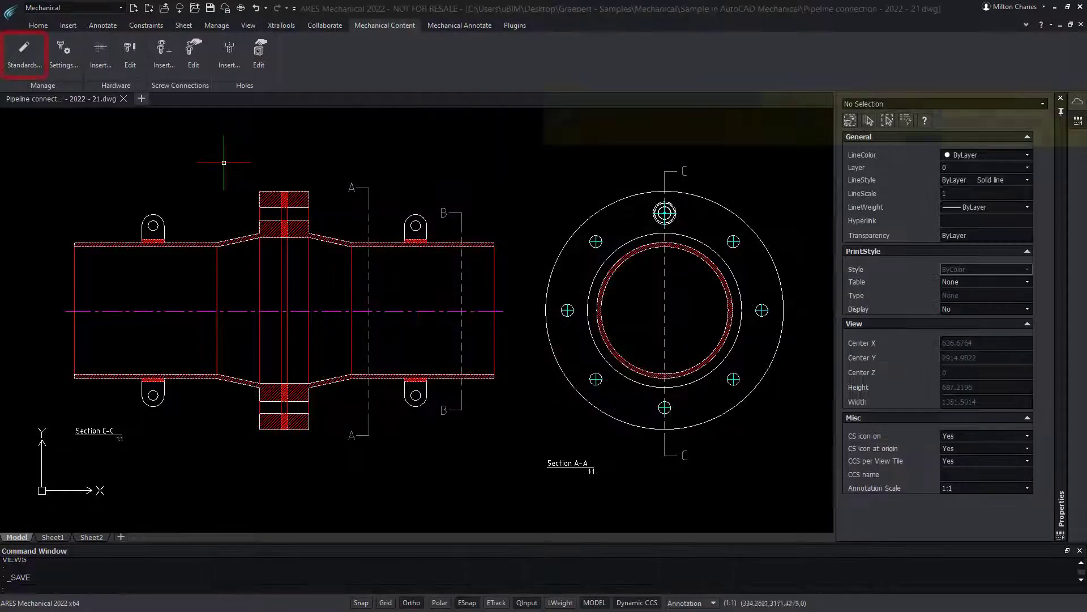
Step: Copy the DIN standard into a new standard named 'Custom DIN'
{"action": "left_click", "coordinate": [24, 53]}
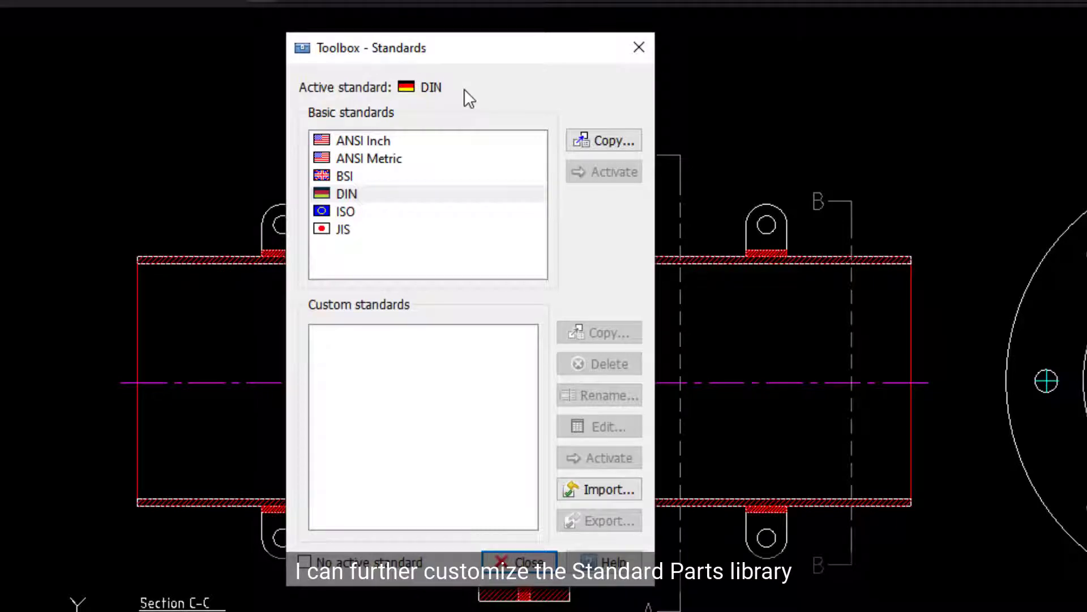
{"action": "left_click", "coordinate": [417, 194]}
{"action": "left_click", "coordinate": [603, 141]}
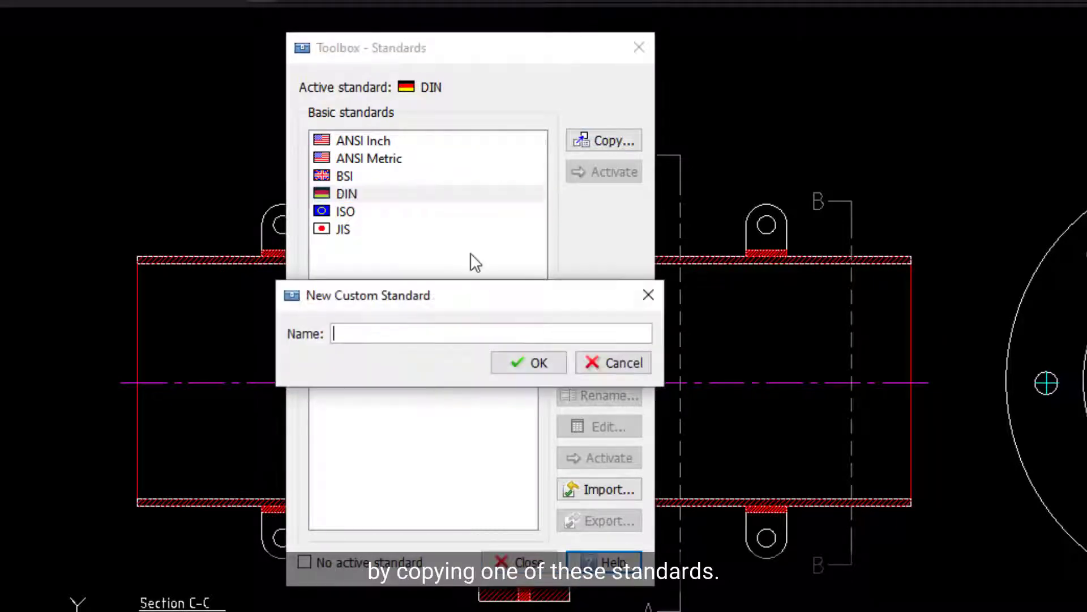
{"action": "type", "text": "Custom DIN"}
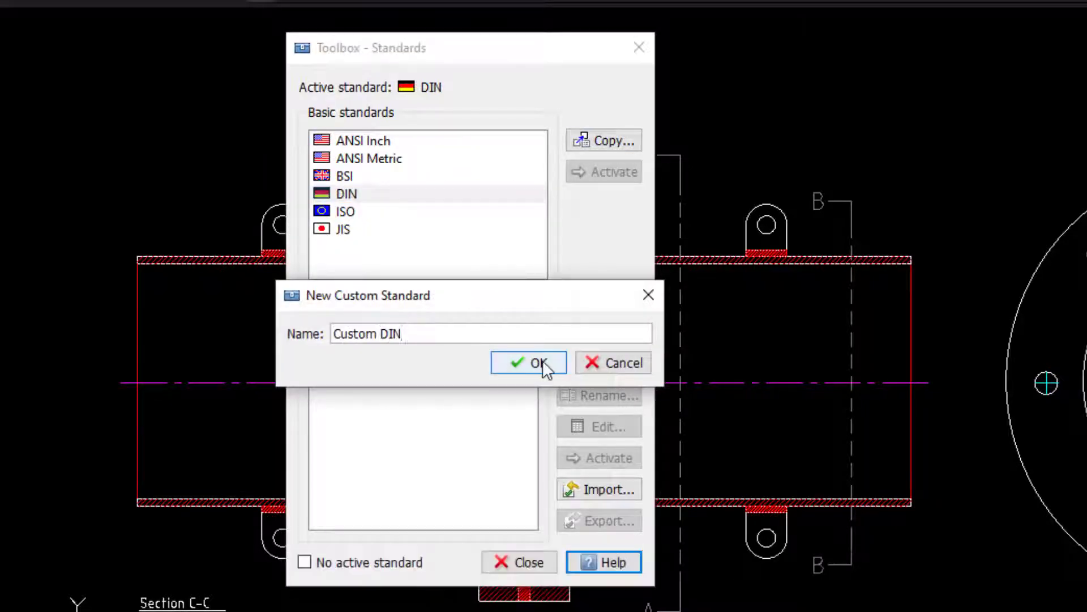
{"action": "left_click", "coordinate": [542, 362]}
{"action": "left_click", "coordinate": [446, 333]}
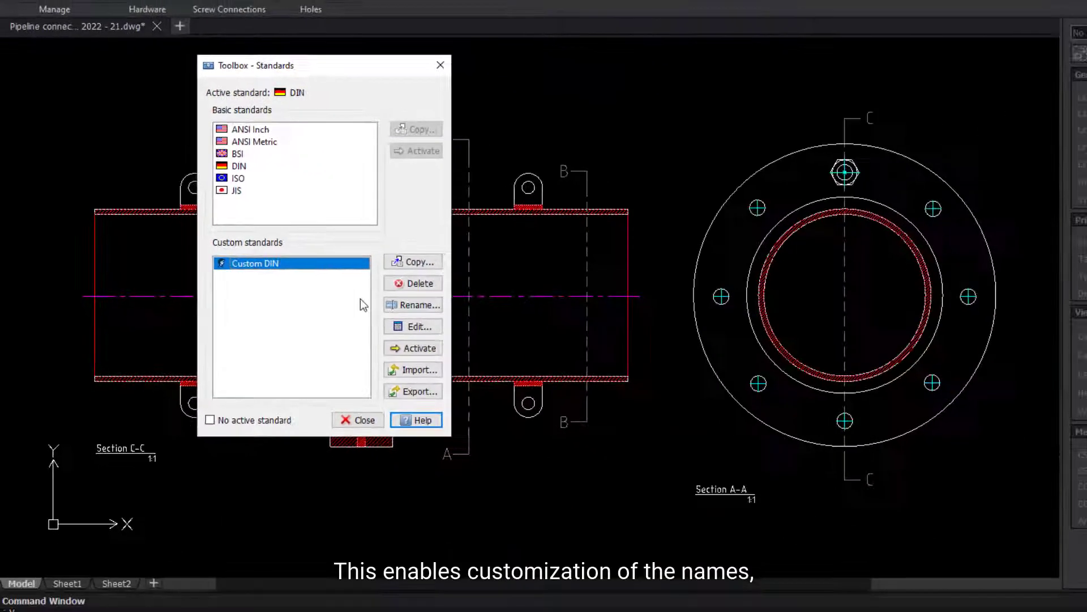
Step: Review the HARDWARE > BOLTS > CTSK Flat Head, Cross Lengths table in Custom DIN, then close it
{"action": "left_click", "coordinate": [417, 326]}
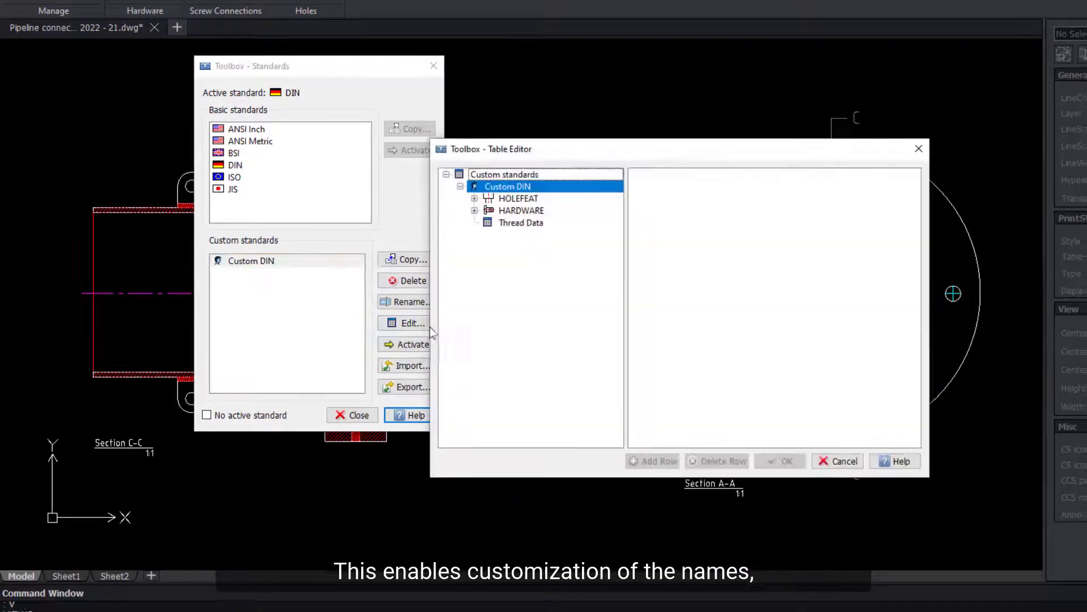
{"action": "left_click", "coordinate": [474, 210]}
{"action": "left_click", "coordinate": [489, 222]}
{"action": "left_click", "coordinate": [503, 234]}
{"action": "left_click", "coordinate": [554, 246]}
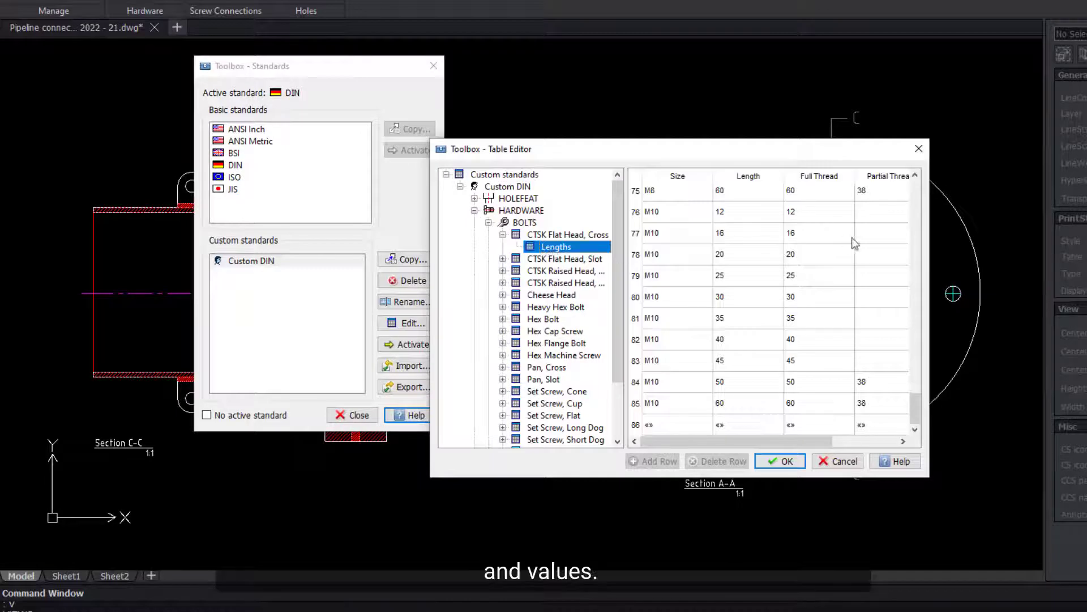
{"action": "left_click_drag", "start_coordinate": [914, 406], "coordinate": [939, 230]}
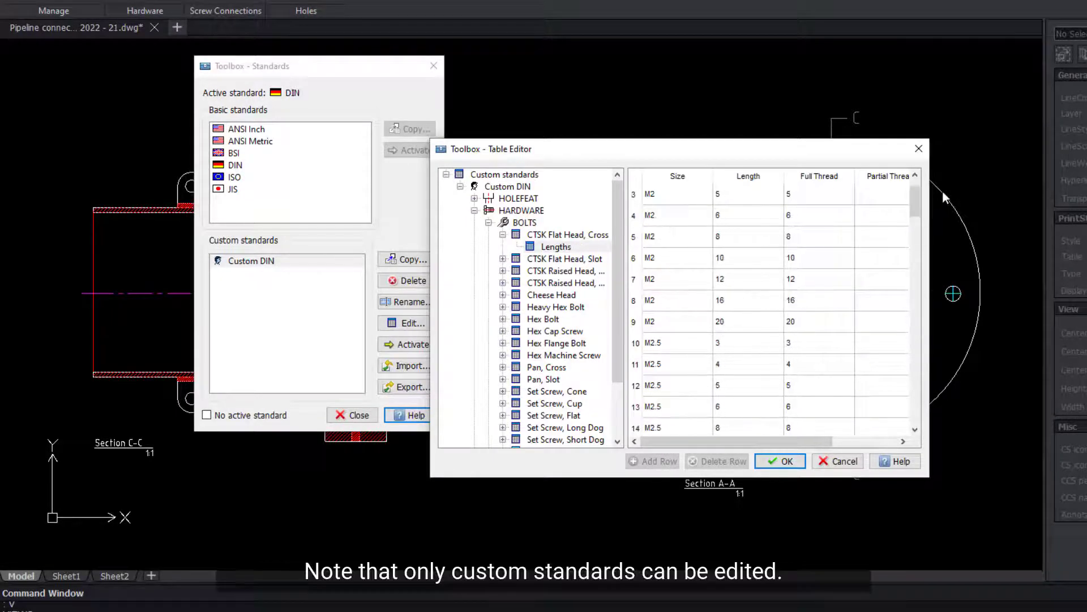
{"action": "key", "text": "Return"}
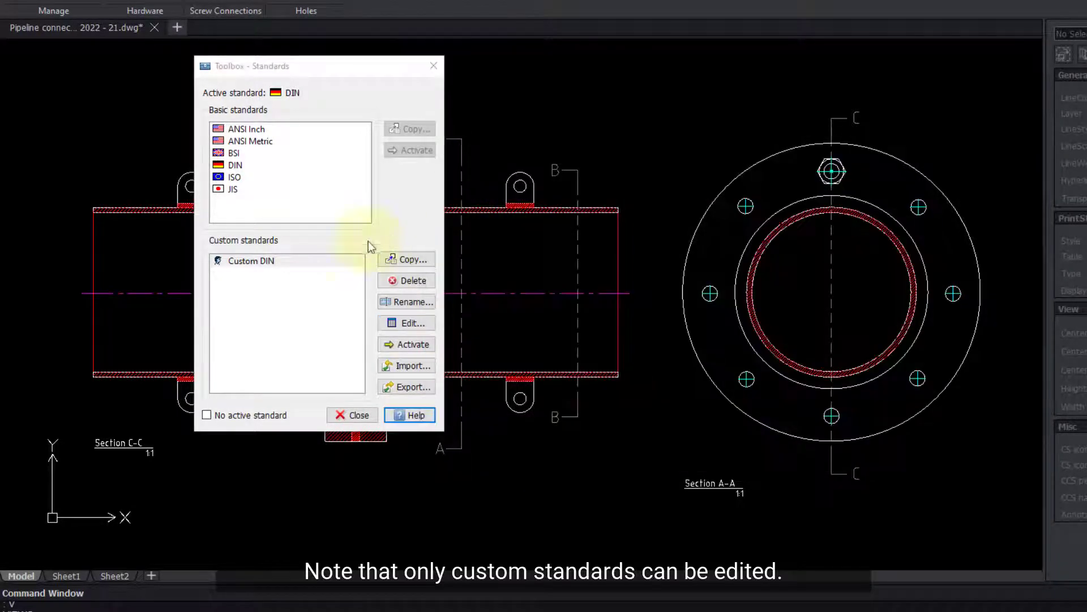
{"action": "left_click", "coordinate": [255, 260]}
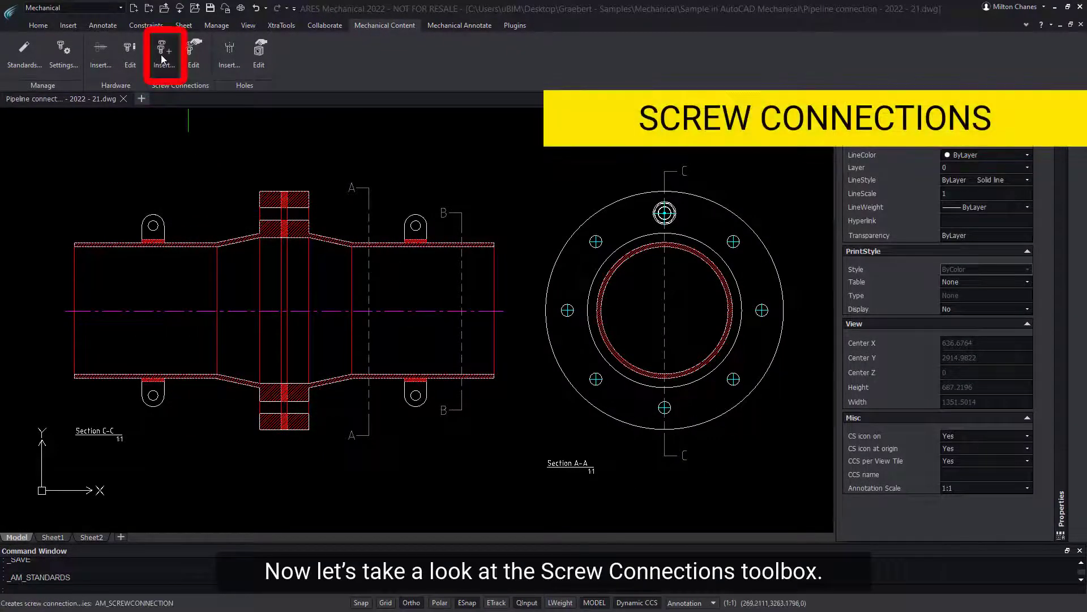
Step: Configure a screw connection: Heavy Hex Bolt, size M20x2.5, length 120
{"action": "left_click", "coordinate": [162, 59]}
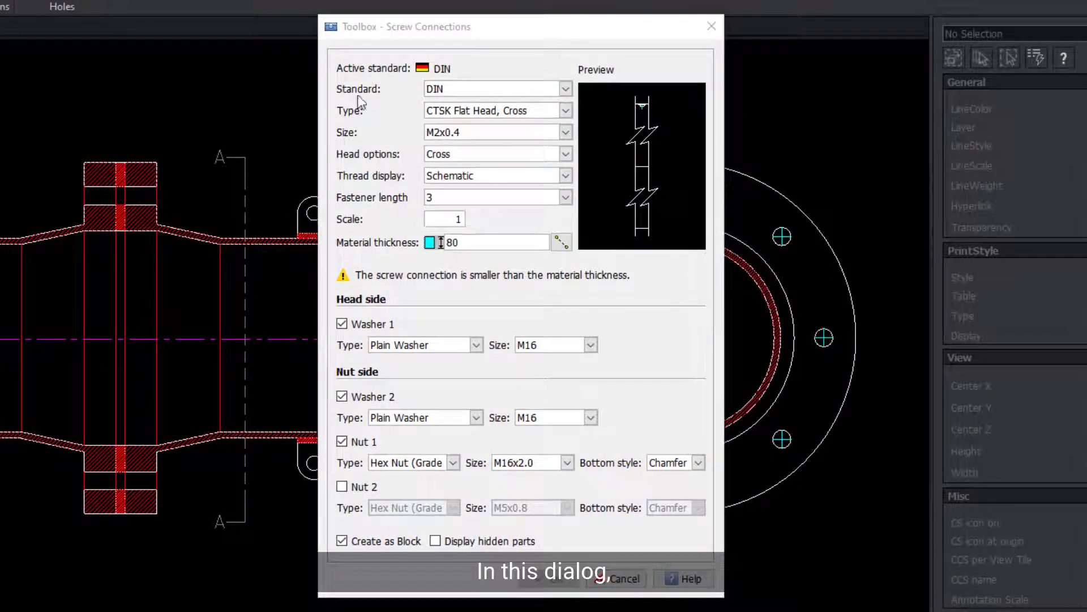
{"action": "left_click", "coordinate": [553, 111]}
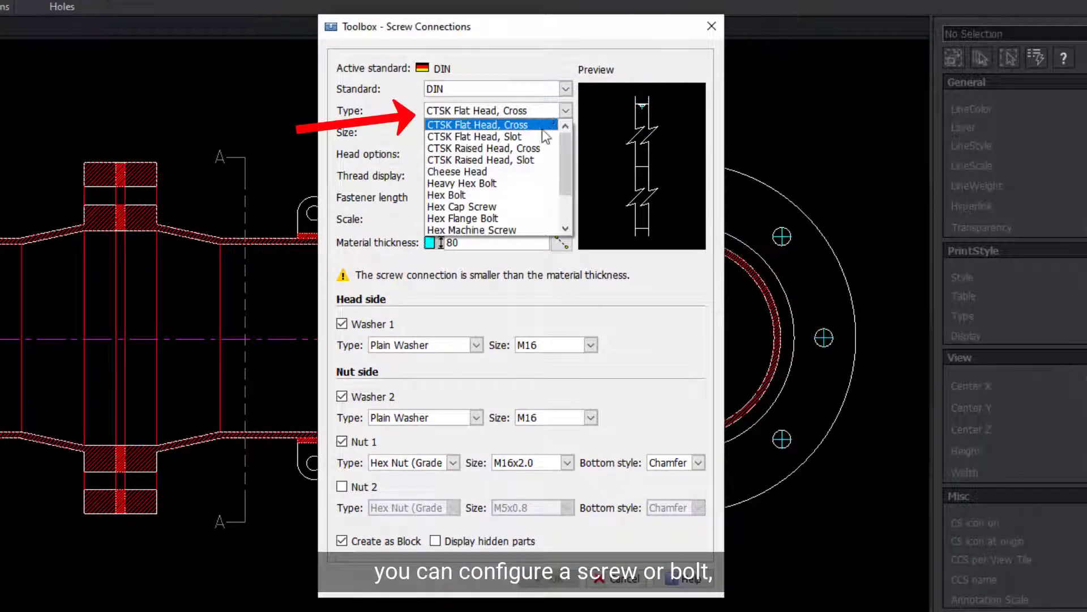
{"action": "left_click", "coordinate": [528, 182]}
{"action": "left_click", "coordinate": [531, 134]}
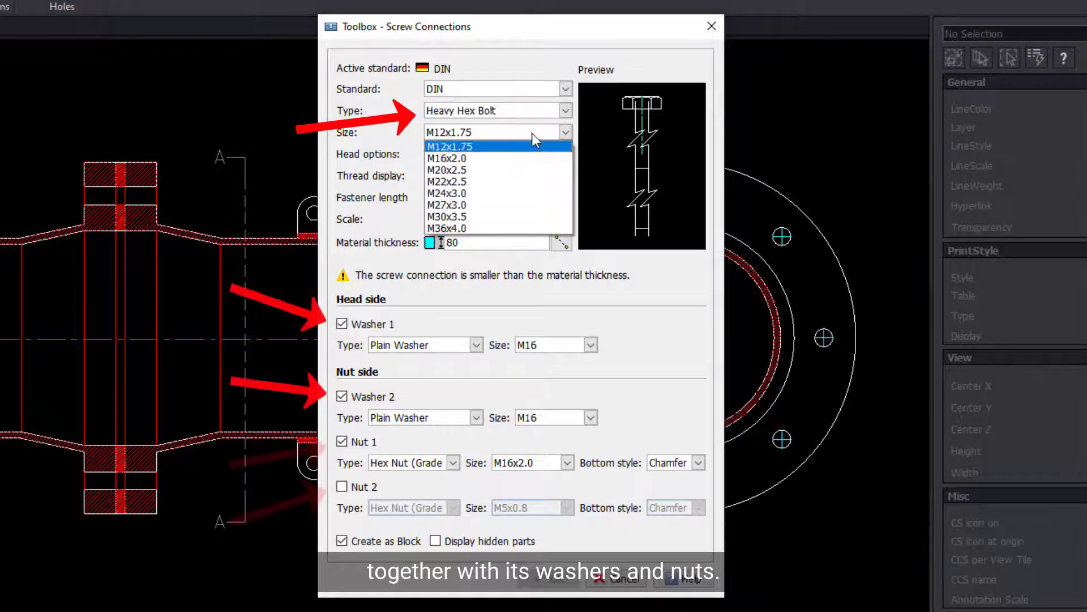
{"action": "left_click", "coordinate": [516, 170]}
{"action": "left_click", "coordinate": [519, 197]}
{"action": "scroll", "coordinate": [507, 266], "scroll_direction": "down", "scroll_amount": 1}
{"action": "left_click", "coordinate": [498, 315]}
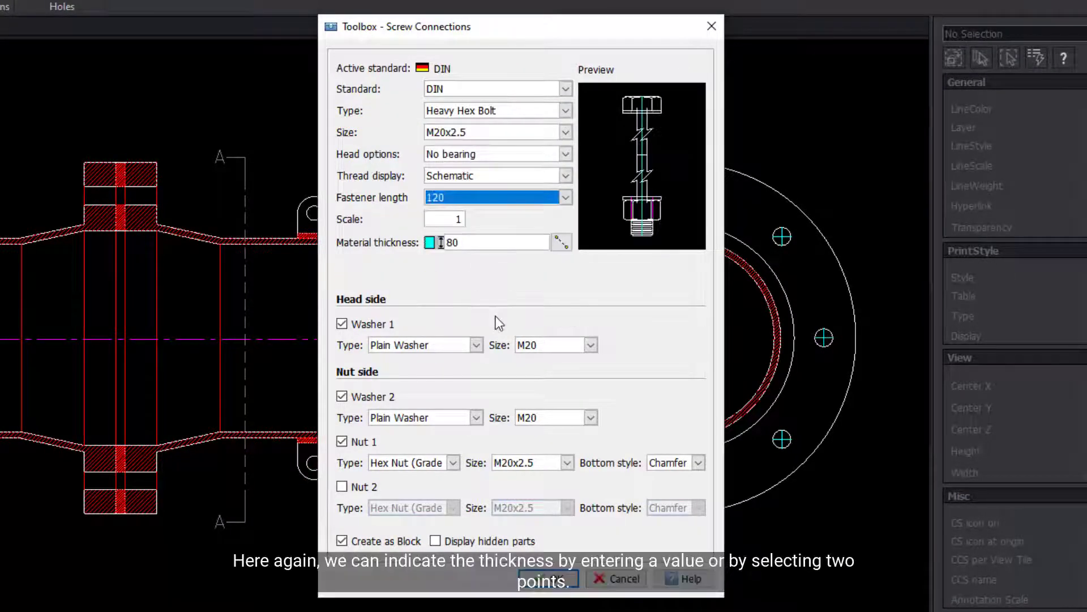
Step: Pick the flange's material thickness and insert the bolt connection through the upper flange
{"action": "left_click", "coordinate": [562, 242]}
{"action": "scroll", "coordinate": [346, 232], "scroll_direction": "up", "scroll_amount": 3}
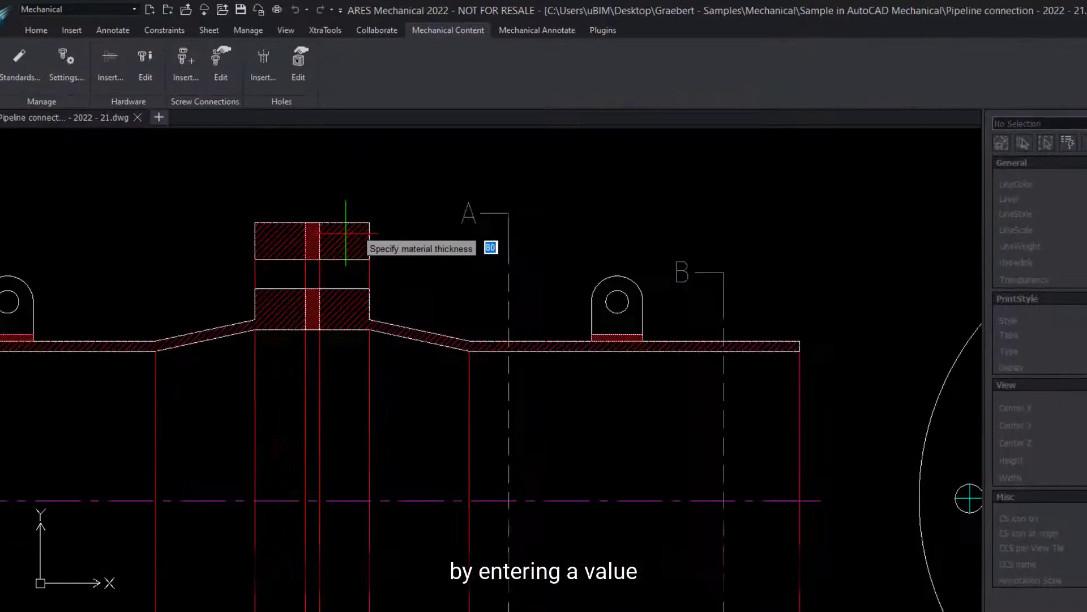
{"action": "scroll", "coordinate": [346, 232], "scroll_direction": "up", "scroll_amount": 2}
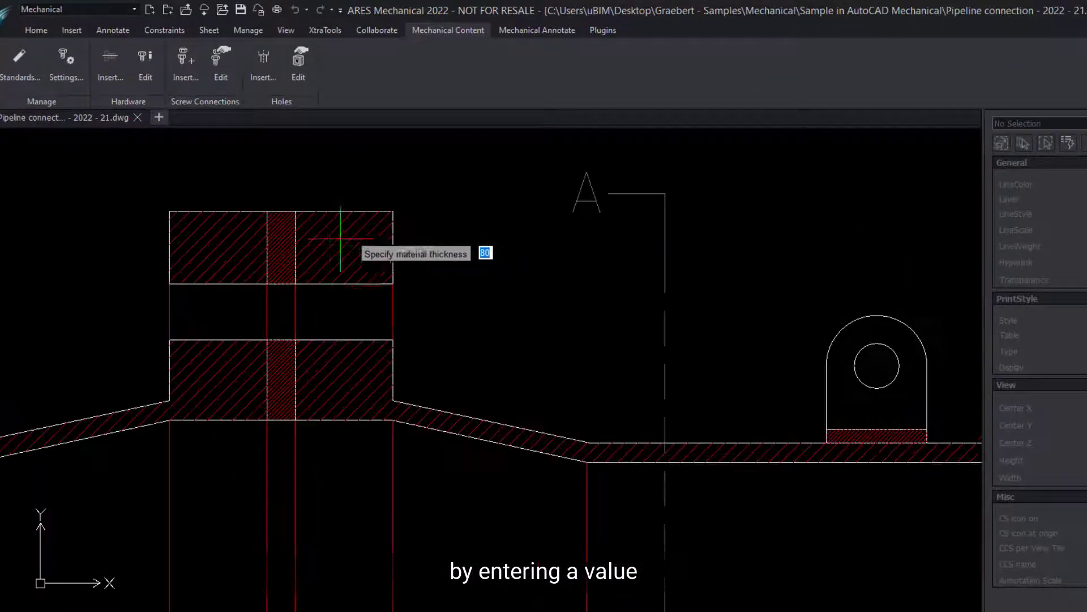
{"action": "left_click", "coordinate": [392, 283]}
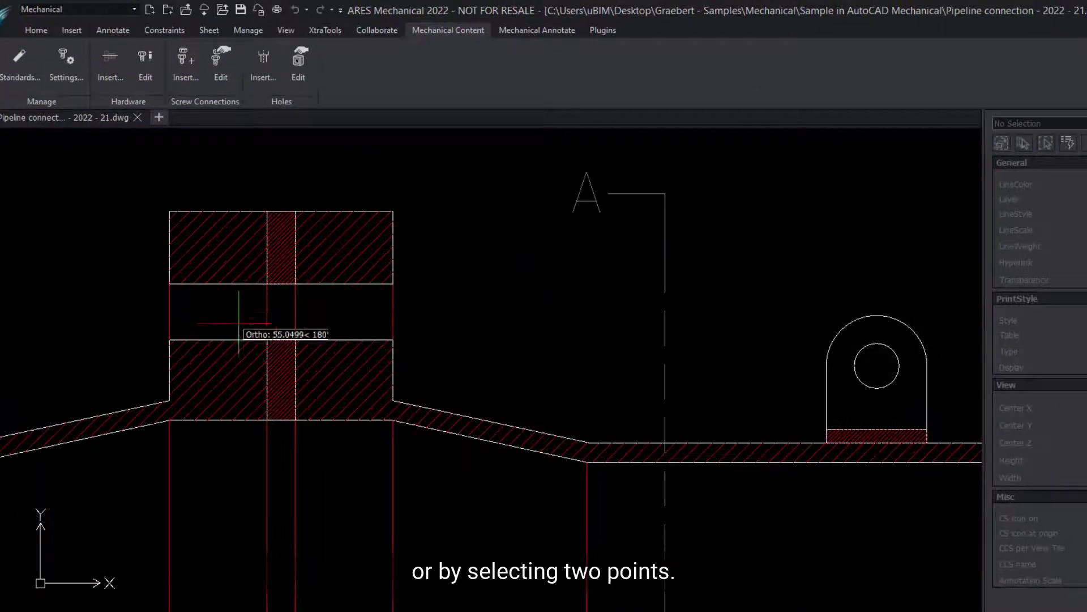
{"action": "left_click", "coordinate": [170, 287]}
{"action": "left_click", "coordinate": [682, 563]}
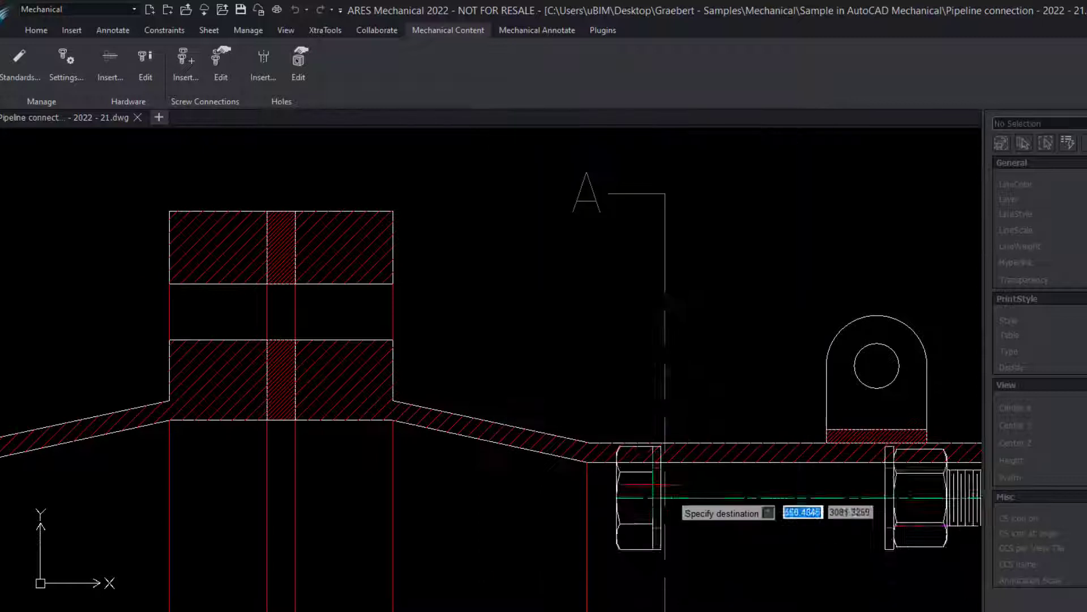
{"action": "left_click", "coordinate": [393, 311]}
{"action": "left_click", "coordinate": [169, 311]}
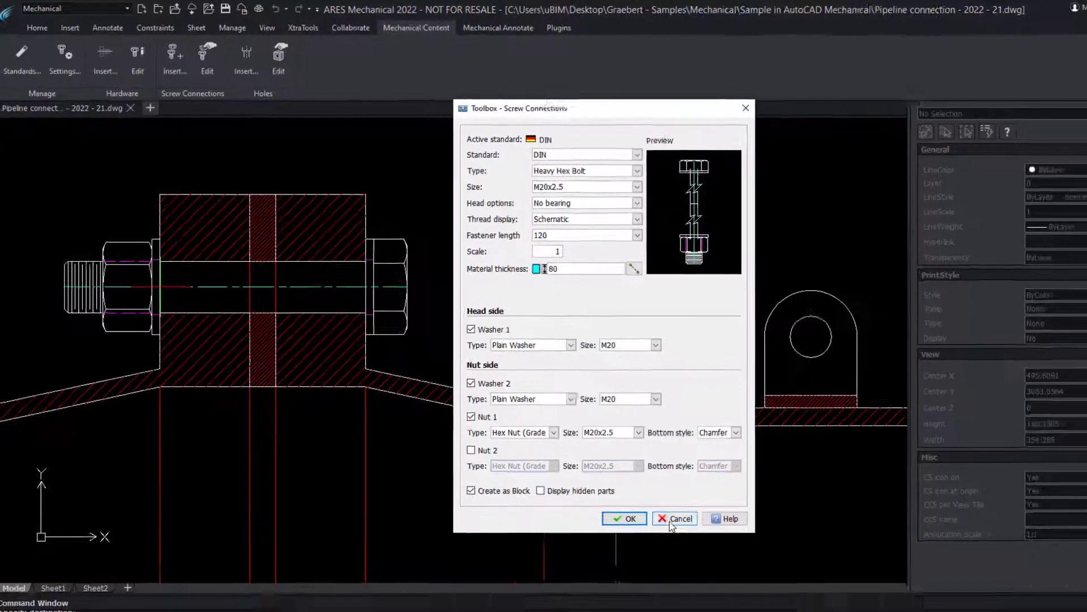
{"action": "left_click", "coordinate": [674, 563]}
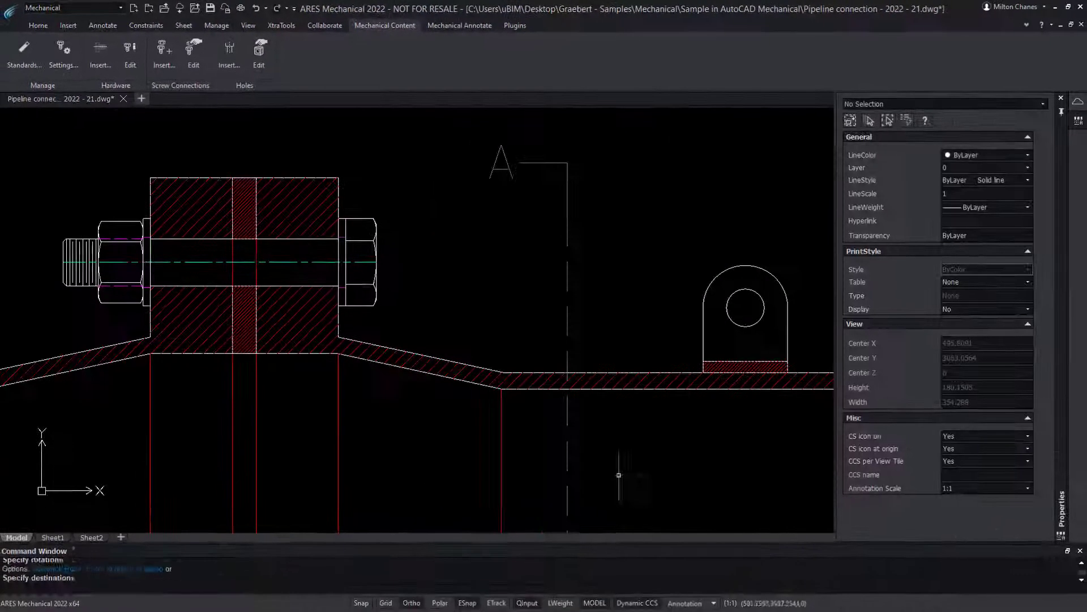
Step: Begin mirroring the bolt connection about the pipe centreline
{"action": "scroll", "coordinate": [567, 397], "scroll_direction": "down", "scroll_amount": 5}
{"action": "middle_click_drag", "start_coordinate": [573, 587], "coordinate": [594, 366]}
{"action": "type", "text": "mirror"}
{"action": "key", "text": "Return"}
{"action": "key", "text": "Return"}
{"action": "left_click", "coordinate": [687, 316]}
Step: Complete the mirrored lower bolt and add a horizontal construction line through its axis
{"action": "left_click", "coordinate": [711, 319]}
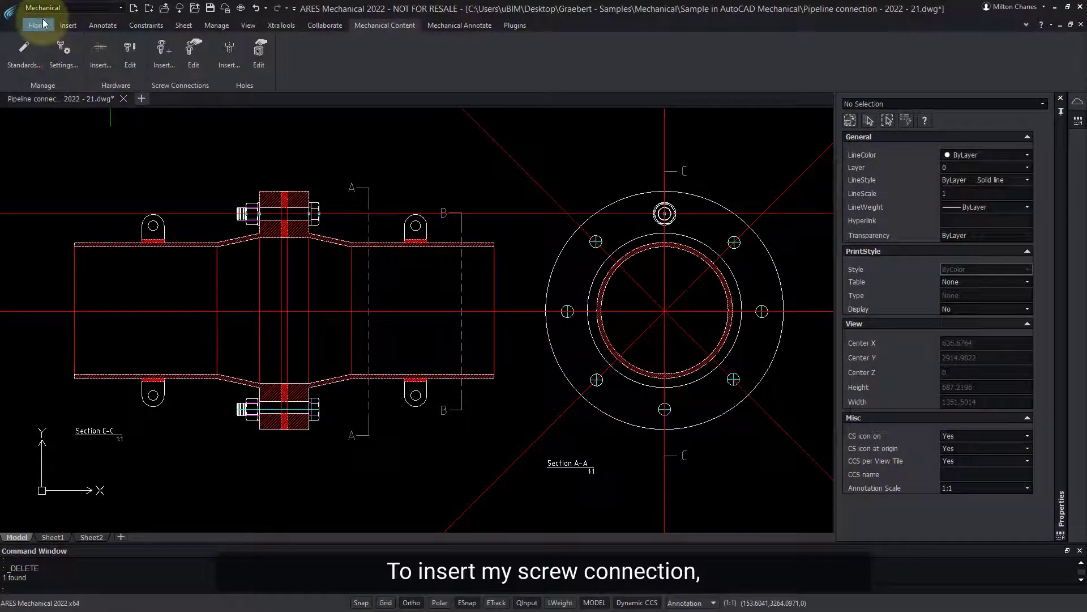
{"action": "left_click", "coordinate": [39, 25]}
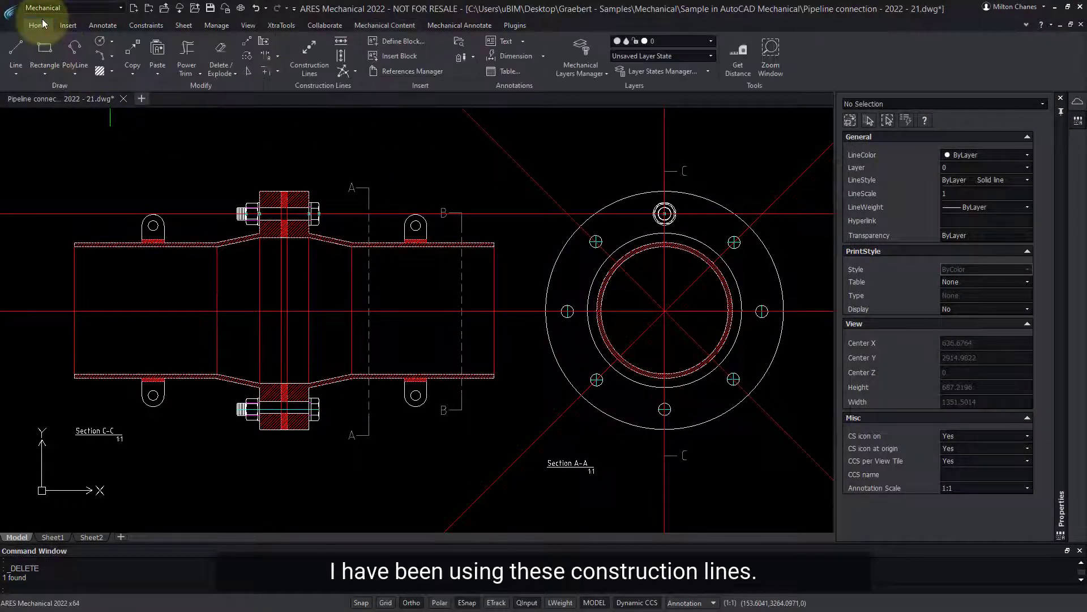
{"action": "left_click", "coordinate": [307, 61]}
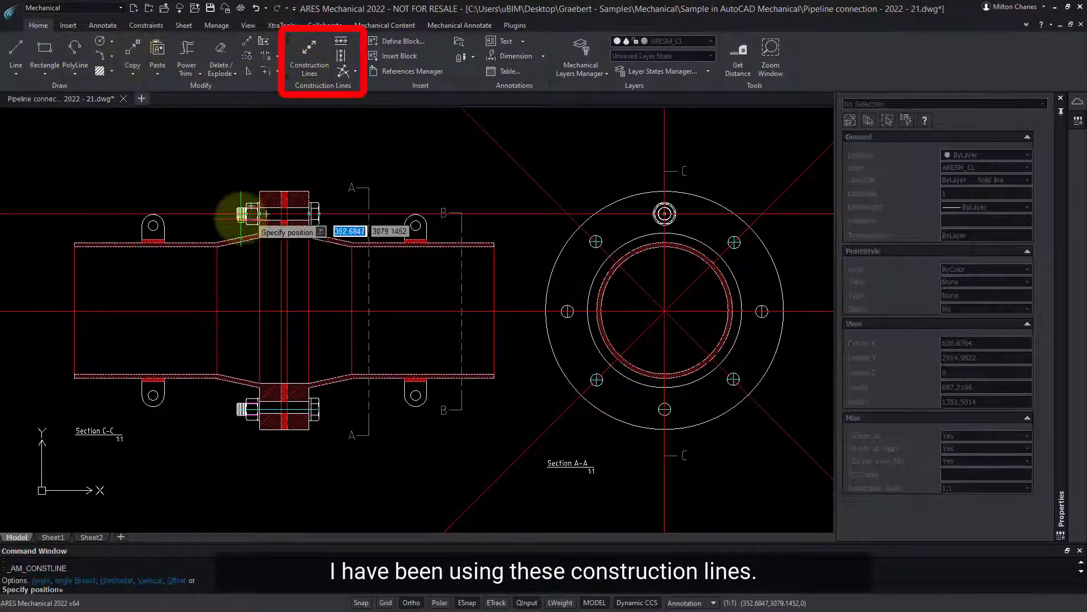
{"action": "left_click", "coordinate": [259, 409]}
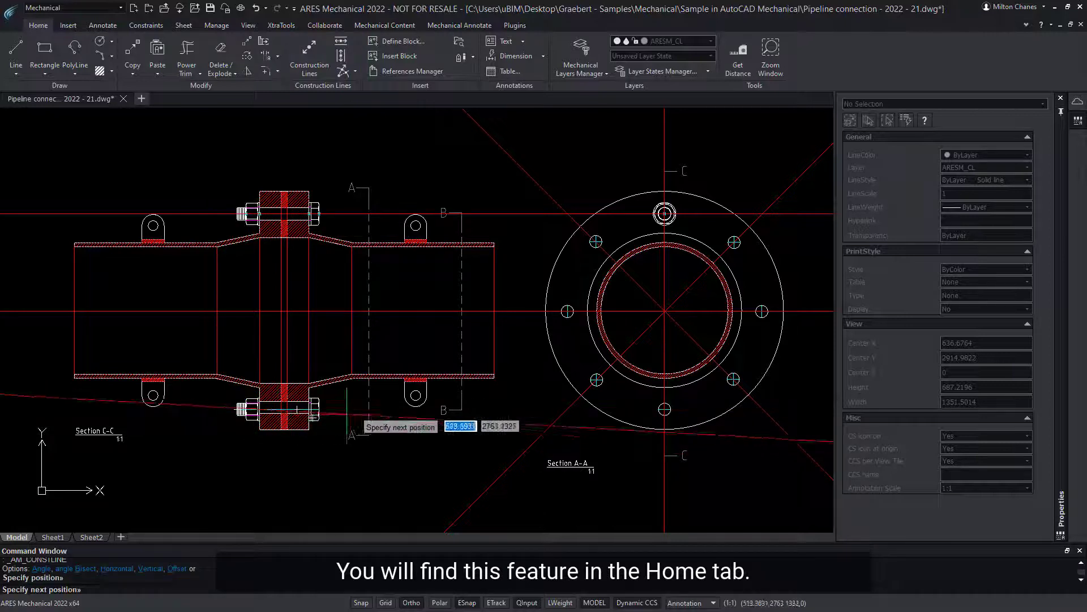
{"action": "key", "text": "Return"}
Step: Select the new construction line and bring up the Layer list
{"action": "left_click", "coordinate": [546, 447]}
{"action": "left_click", "coordinate": [521, 399]}
{"action": "left_click", "coordinate": [680, 41]}
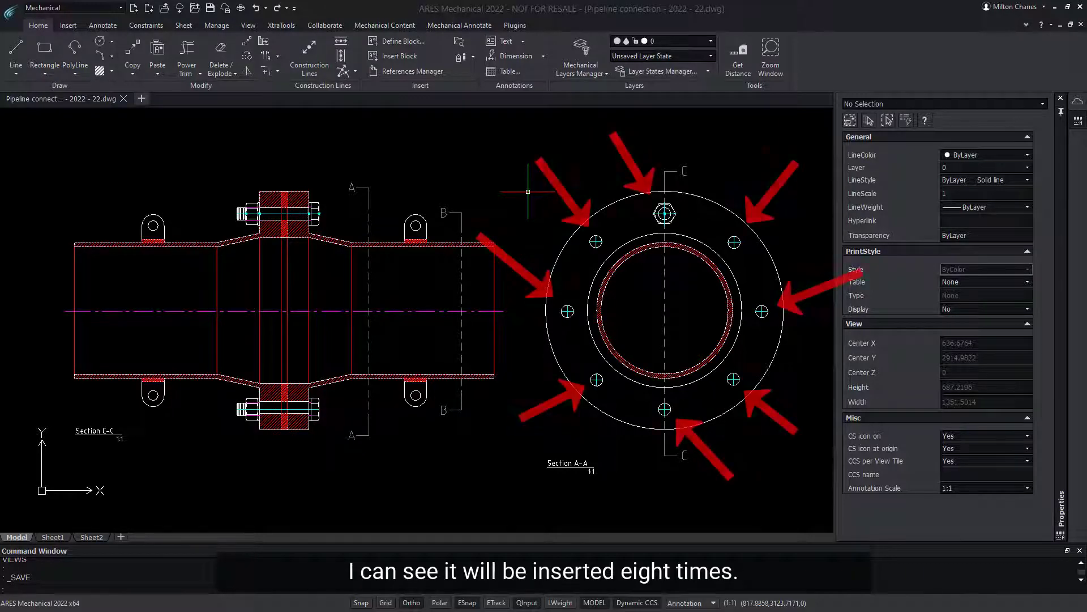
Step: Set the Heavy Hex Bolt part reference quantity to 8
{"action": "key", "text": "ctrl+z"}
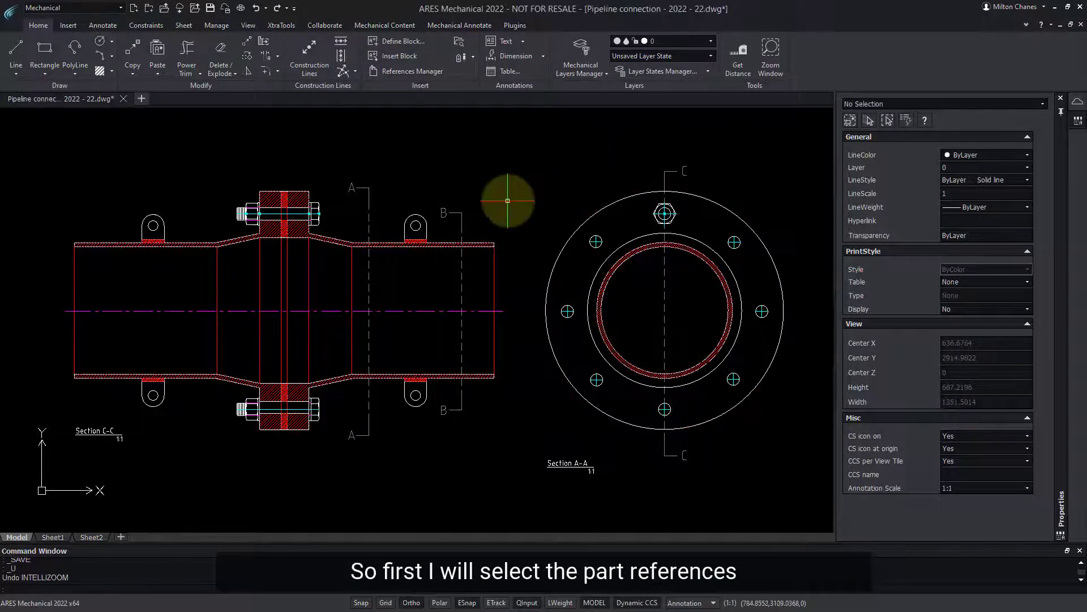
{"action": "double_click", "coordinate": [476, 254]}
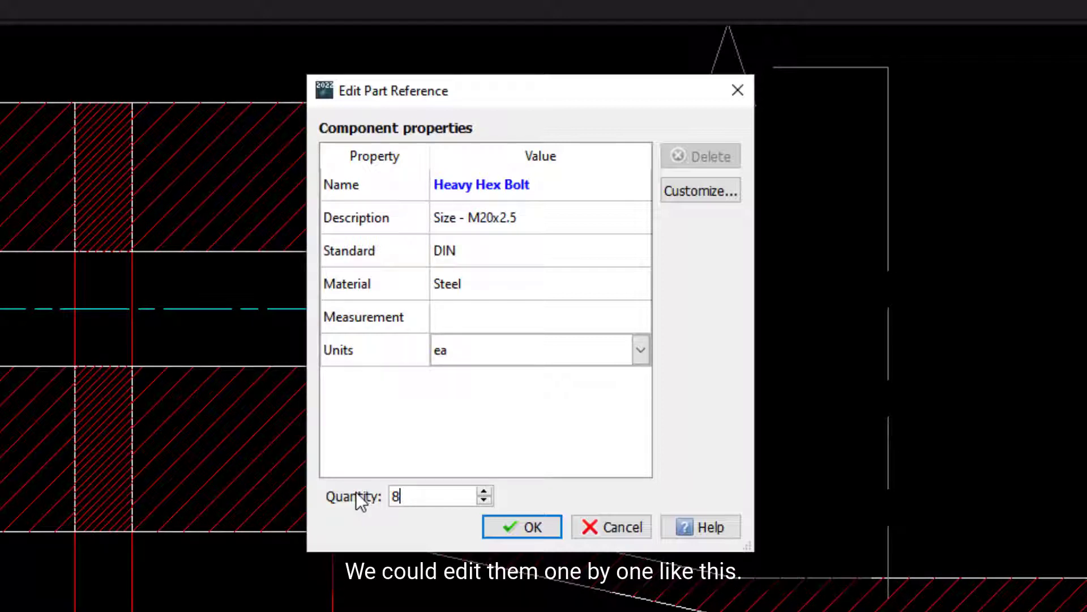
{"action": "key", "text": "Return"}
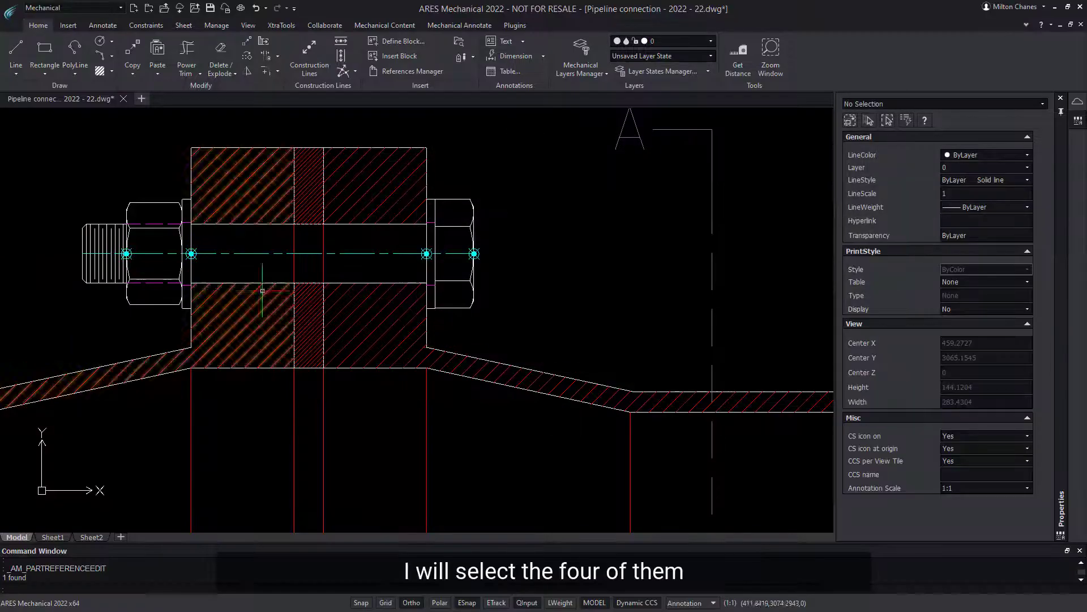
Step: Give the selected bolt, washer and nut part references quantity 8 in Properties
{"action": "left_click", "coordinate": [144, 262]}
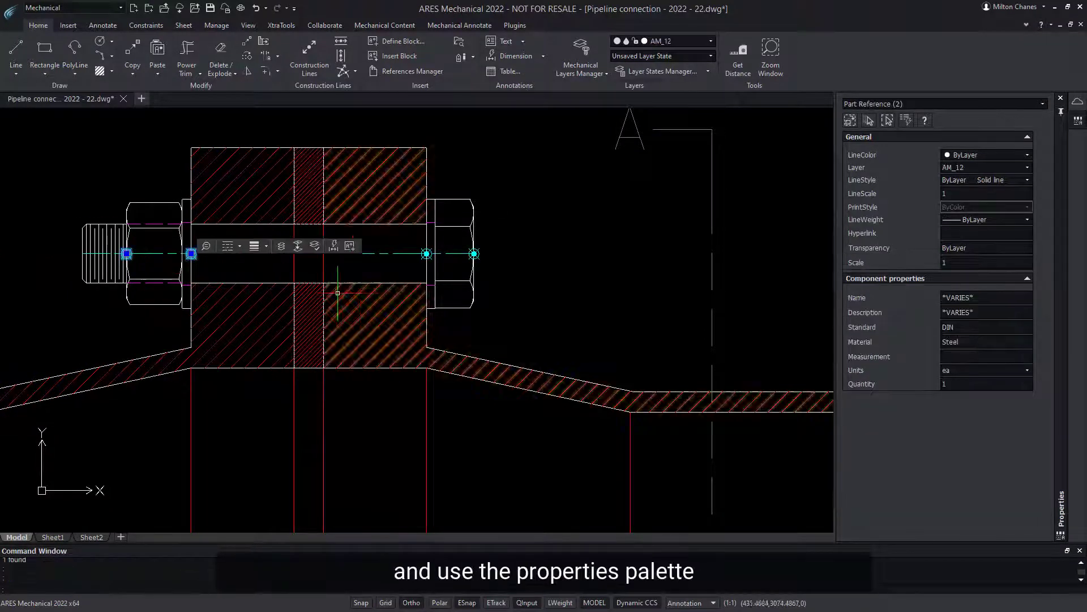
{"action": "left_click", "coordinate": [419, 259]}
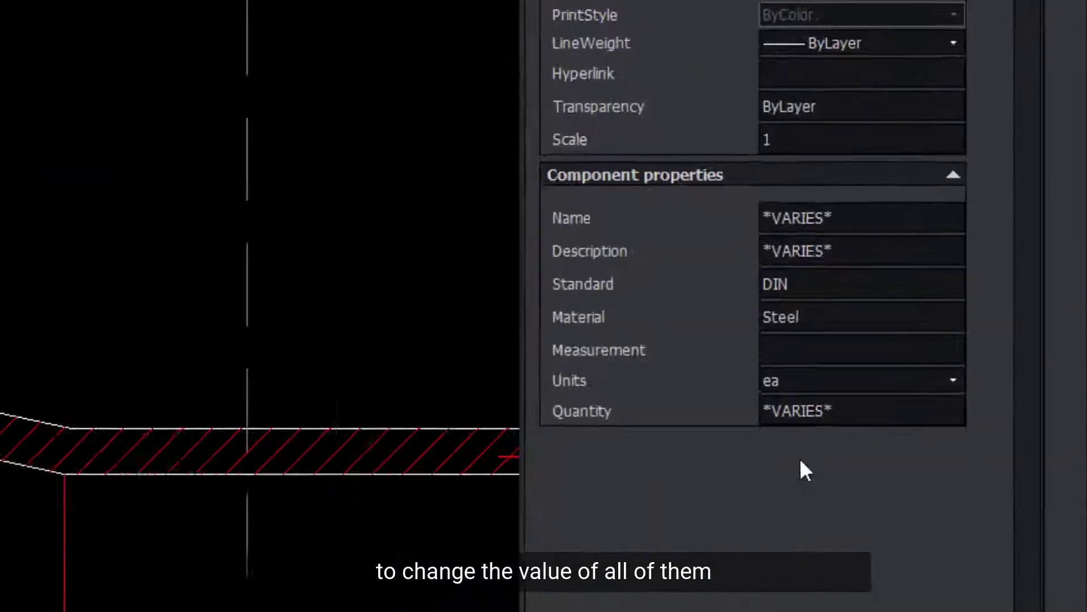
{"action": "left_click", "coordinate": [757, 412]}
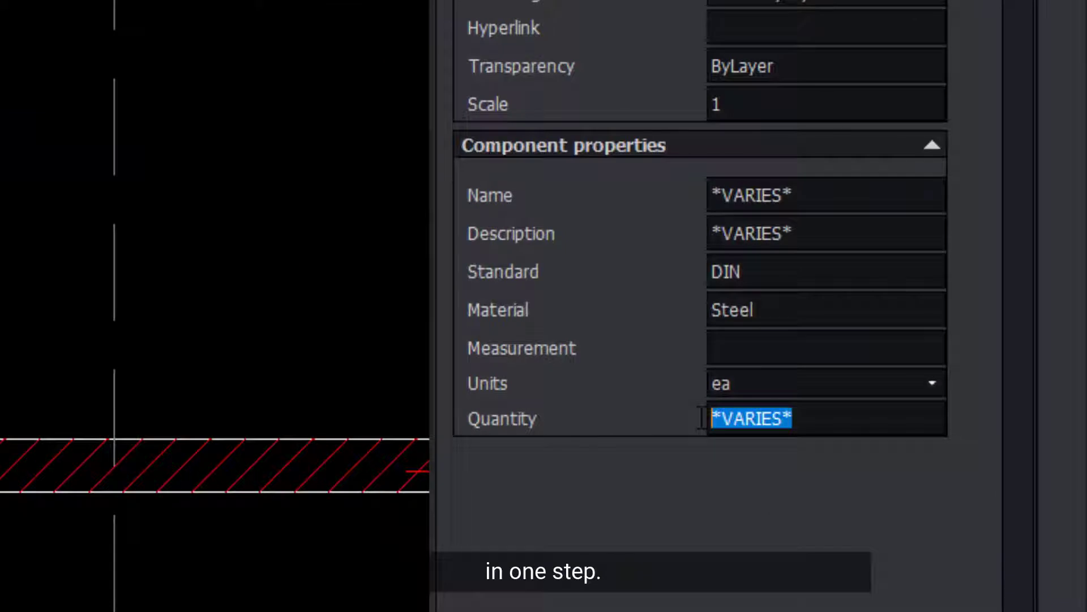
{"action": "type", "text": "8"}
{"action": "key", "text": "Escape"}
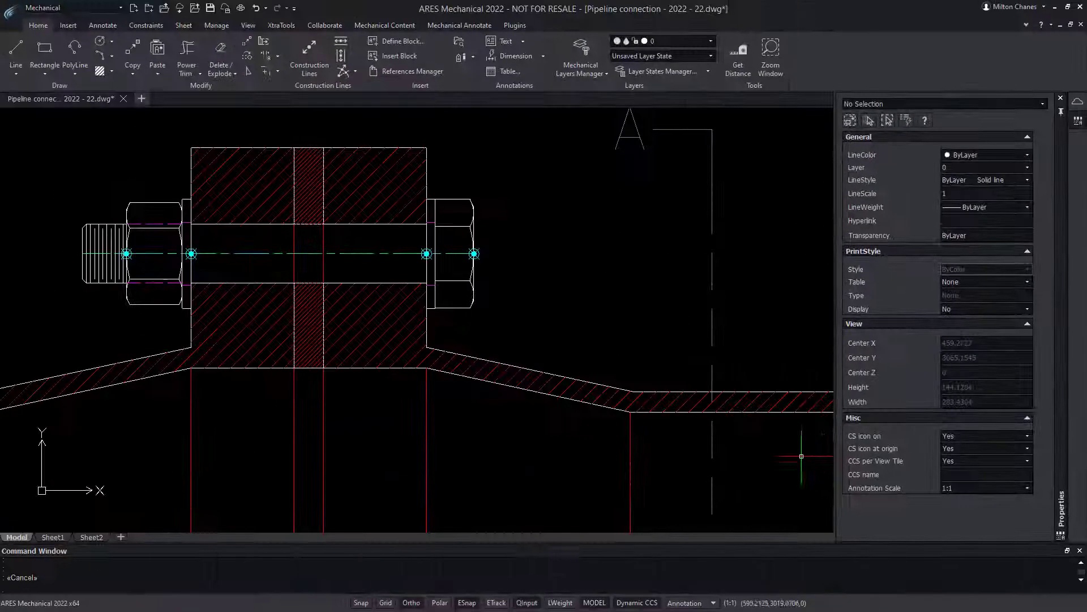
Step: Insert an M20 plain washer onto the front-view flange bolt
{"action": "middle_click_drag", "start_coordinate": [636, 243], "coordinate": [440, 274]}
{"action": "scroll", "coordinate": [440, 274], "scroll_direction": "down", "scroll_amount": 2}
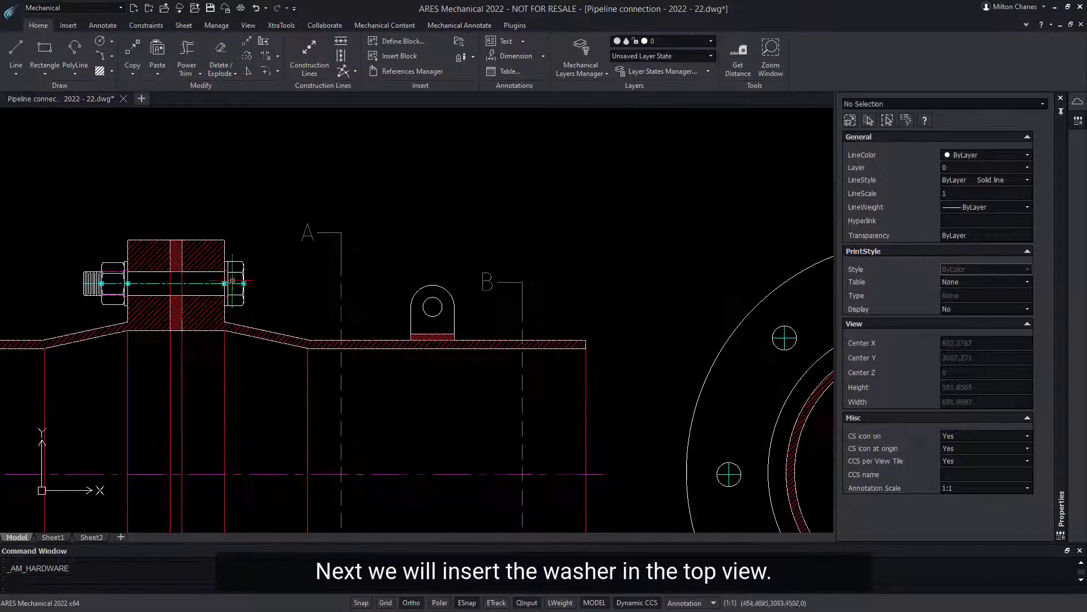
{"action": "mouse_move", "coordinate": [607, 254]}
{"action": "middle_mouse_down"}
{"action": "mouse_move", "coordinate": [481, 255]}
{"action": "mouse_move", "coordinate": [170, 295]}
{"action": "middle_mouse_up"}
{"action": "scroll", "coordinate": [495, 414], "scroll_direction": "up", "scroll_amount": 2}
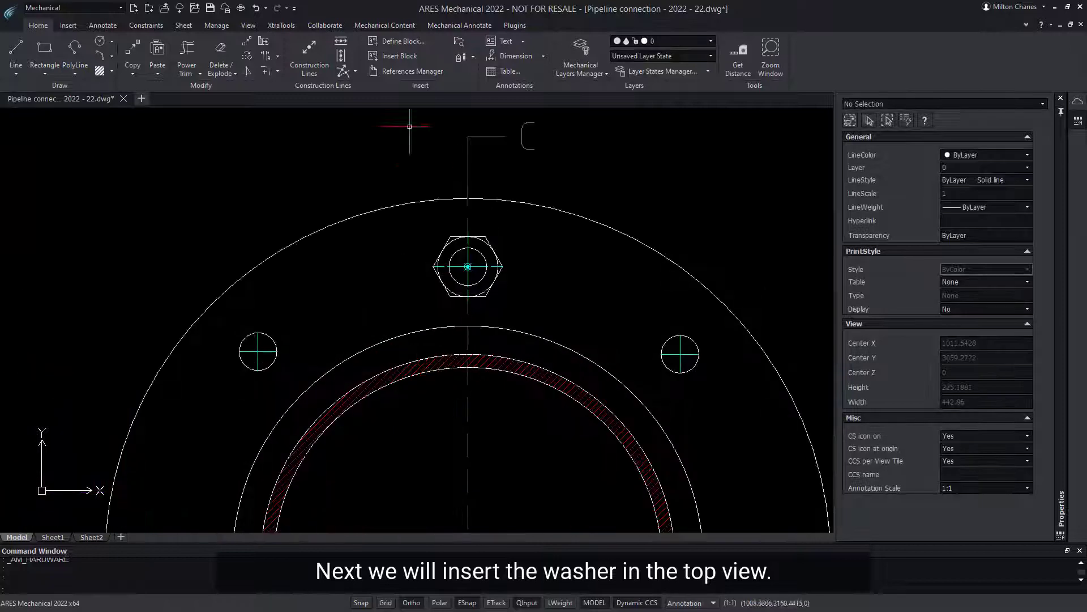
{"action": "left_click", "coordinate": [385, 26]}
{"action": "left_click", "coordinate": [104, 49]}
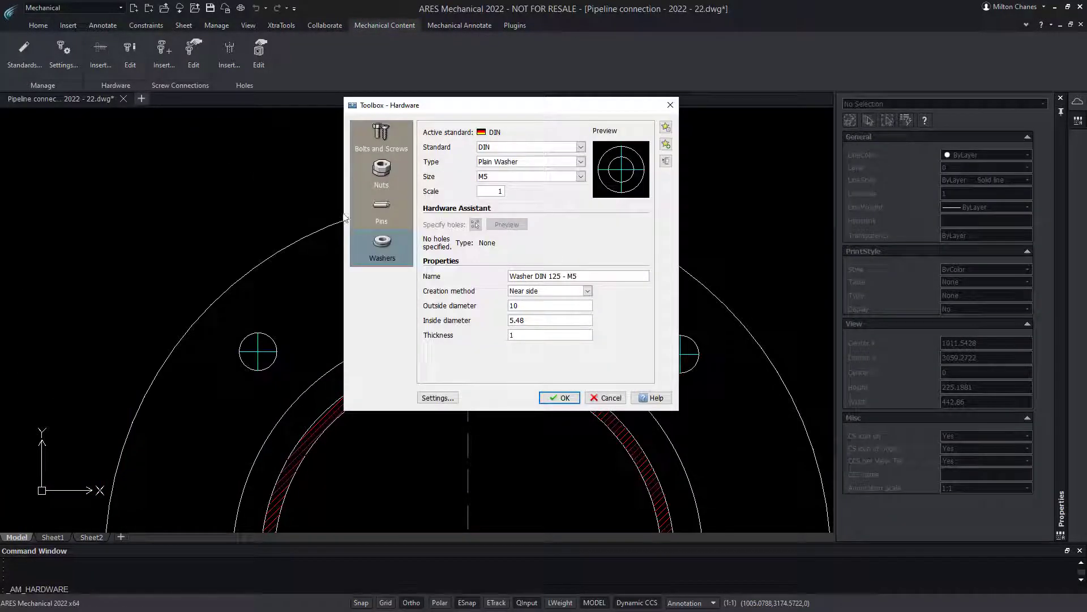
{"action": "left_click", "coordinate": [519, 177]}
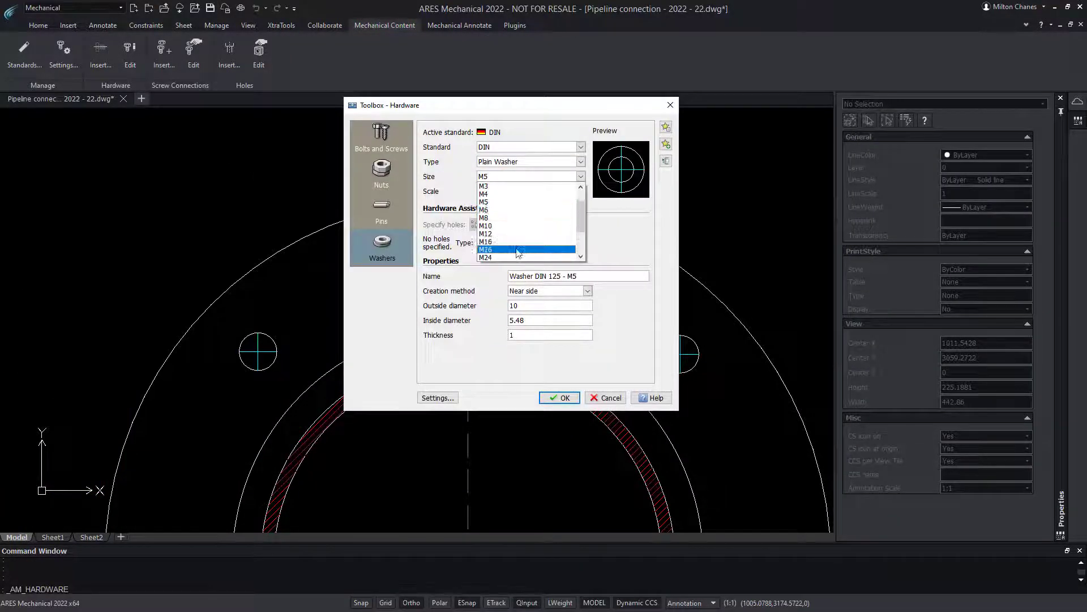
{"action": "left_click", "coordinate": [518, 250]}
{"action": "left_click", "coordinate": [560, 398]}
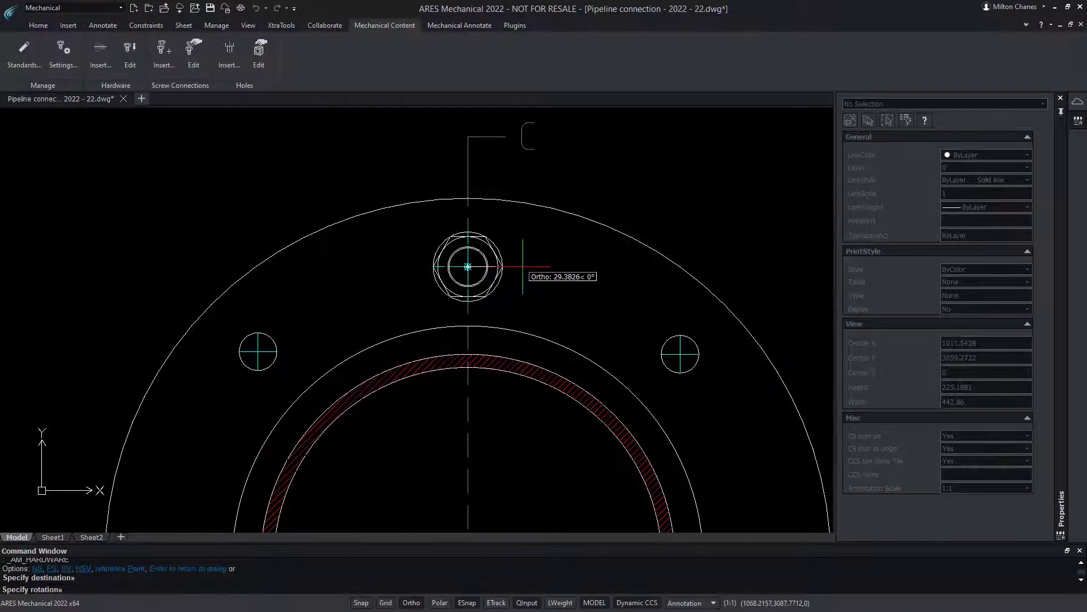
{"action": "left_click", "coordinate": [568, 287]}
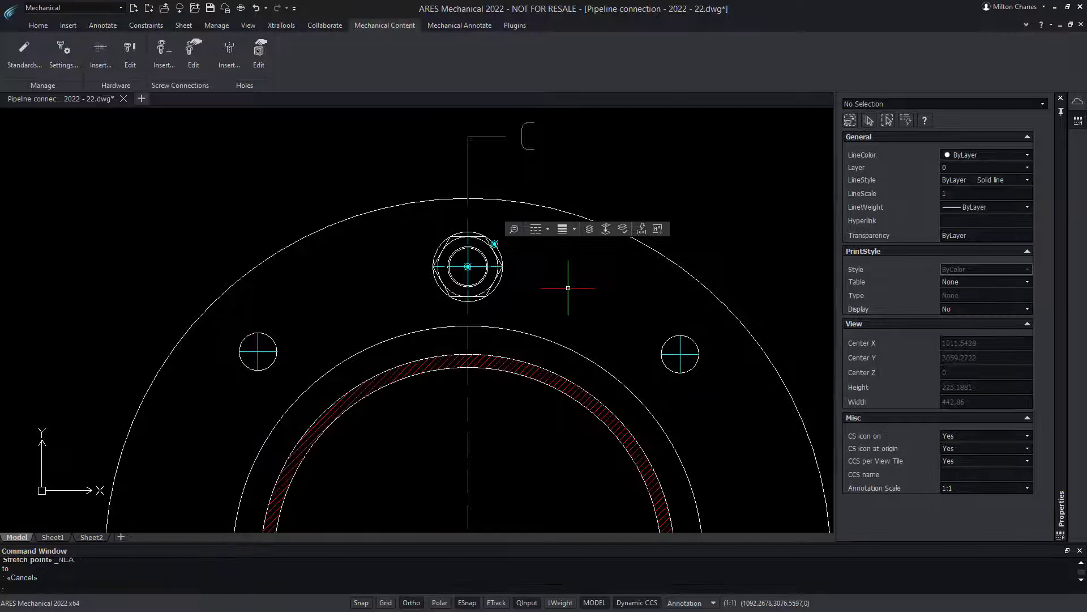
Step: Delete the bolt's two duplicate part references
{"action": "key", "text": "ctrl+z"}
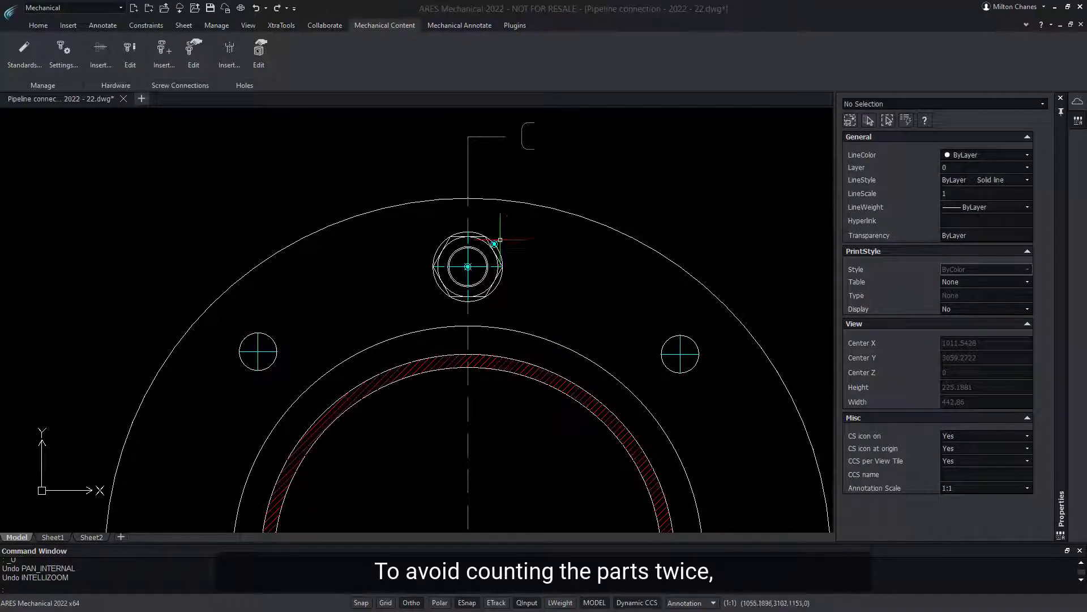
{"action": "left_click", "coordinate": [501, 240]}
{"action": "left_click", "coordinate": [471, 274]}
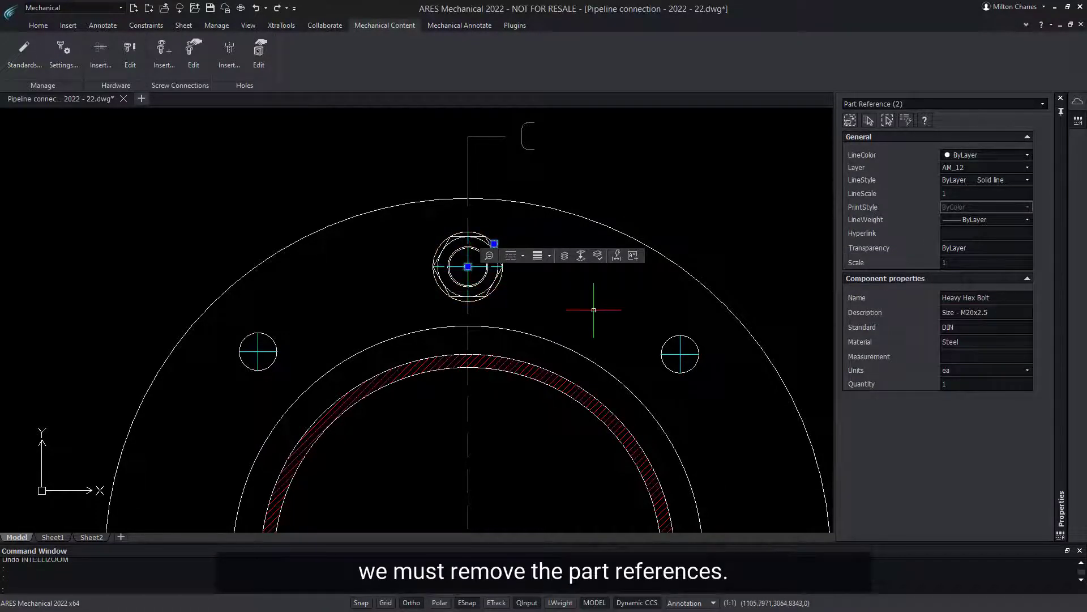
{"action": "key", "text": "Delete"}
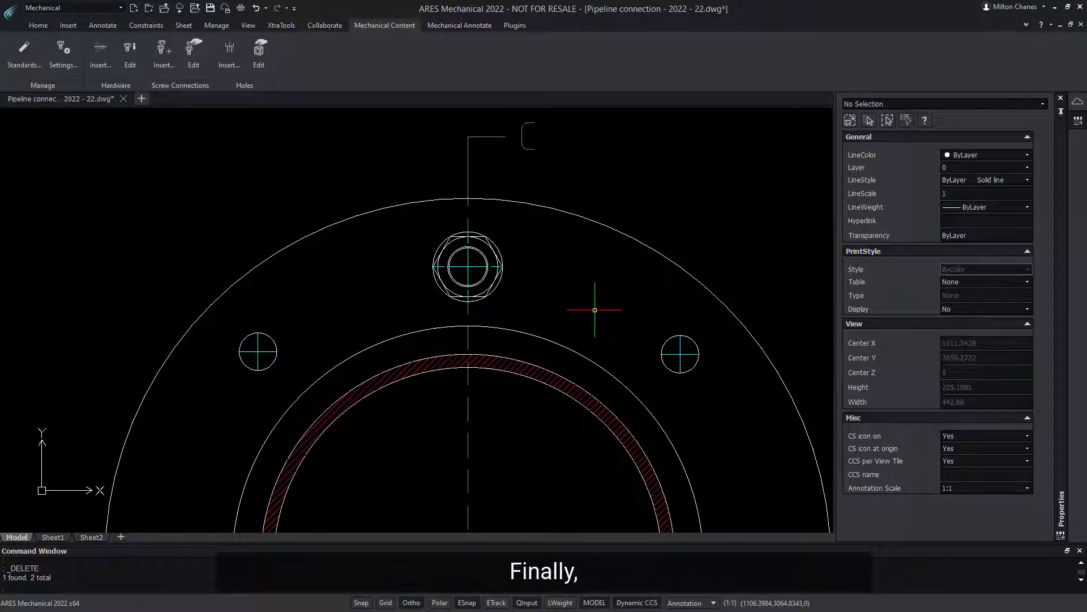
Step: Array the bolt and nut non-associatively, 8 copies over 360° around the flange centre
{"action": "type", "text": "rray"}
{"action": "key", "text": "Return"}
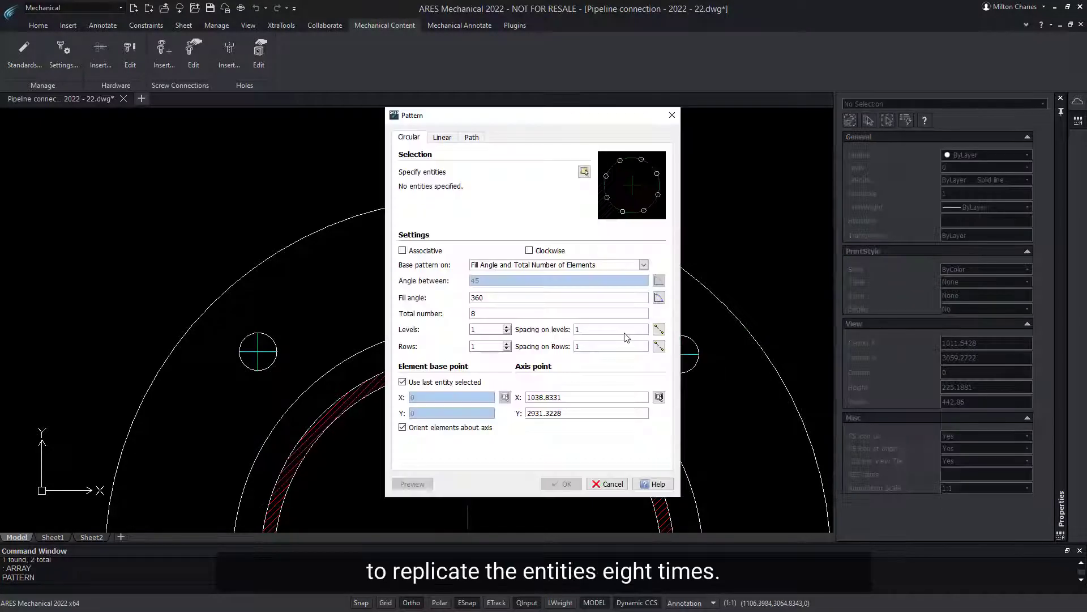
{"action": "left_click", "coordinate": [584, 171]}
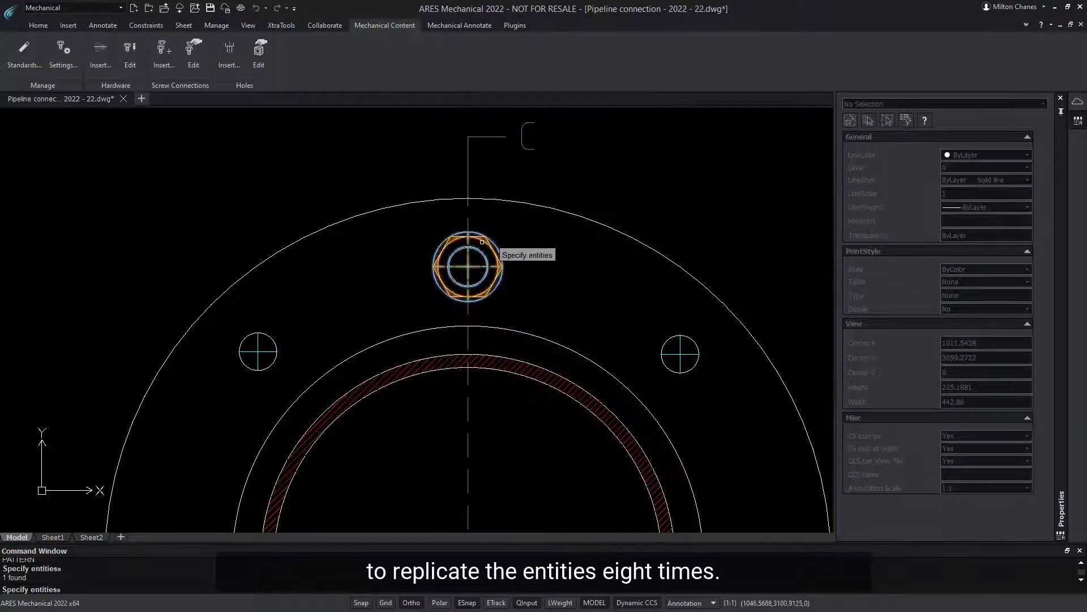
{"action": "left_click", "coordinate": [499, 247]}
{"action": "key", "text": "Return"}
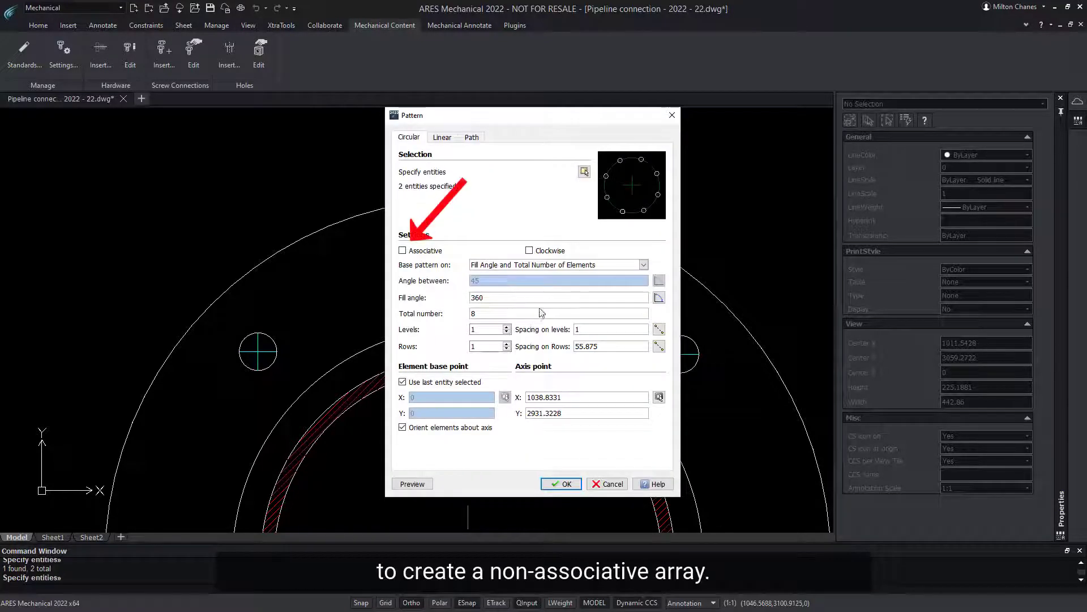
{"action": "left_click", "coordinate": [659, 397]}
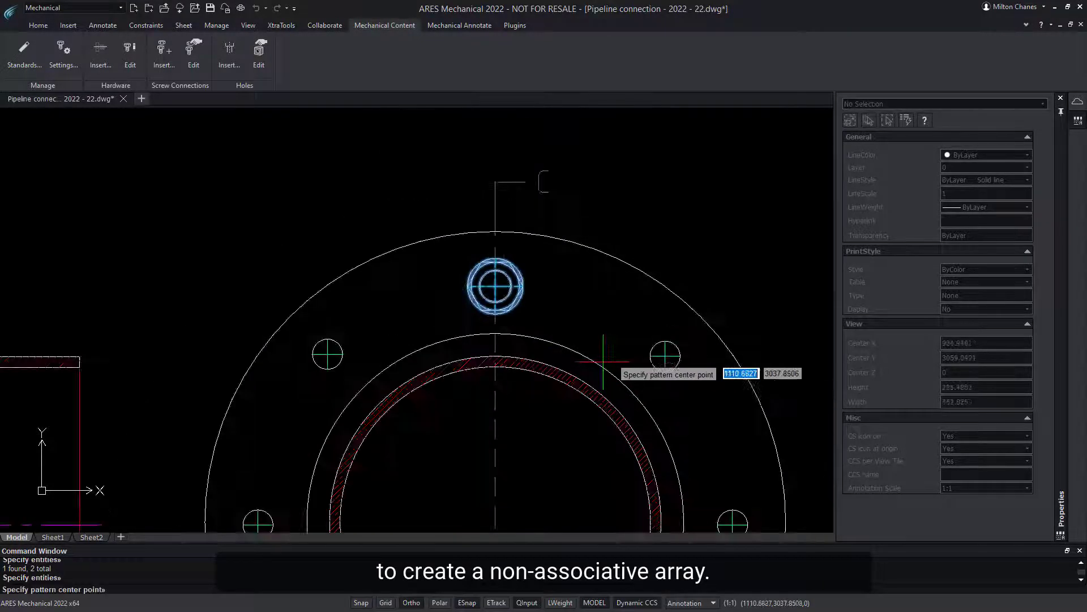
{"action": "scroll", "coordinate": [560, 249], "scroll_direction": "down", "scroll_amount": 3}
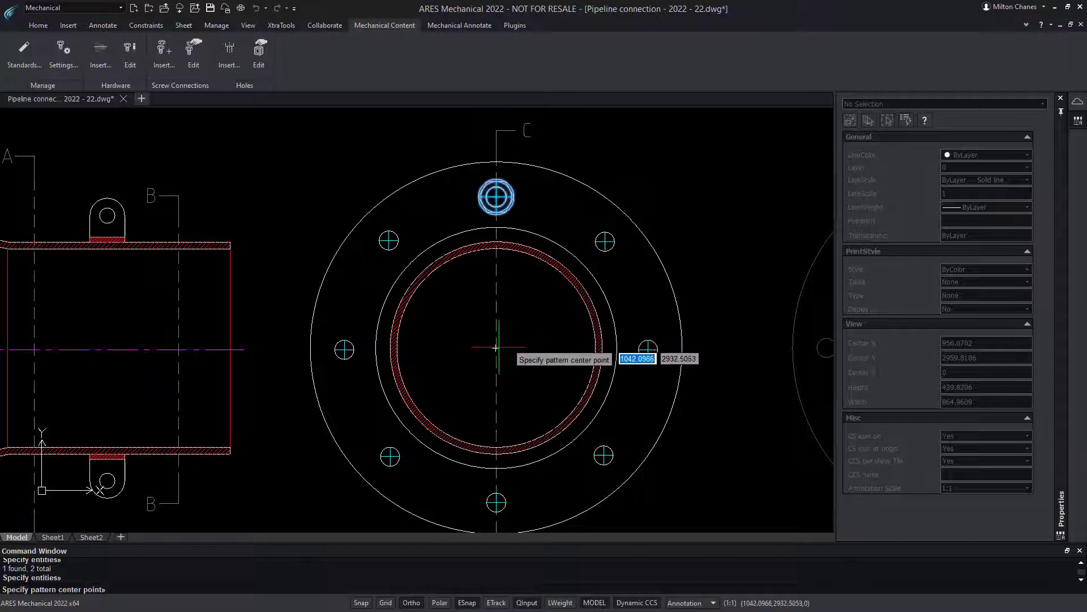
{"action": "left_click", "coordinate": [497, 347]}
{"action": "left_click", "coordinate": [567, 483]}
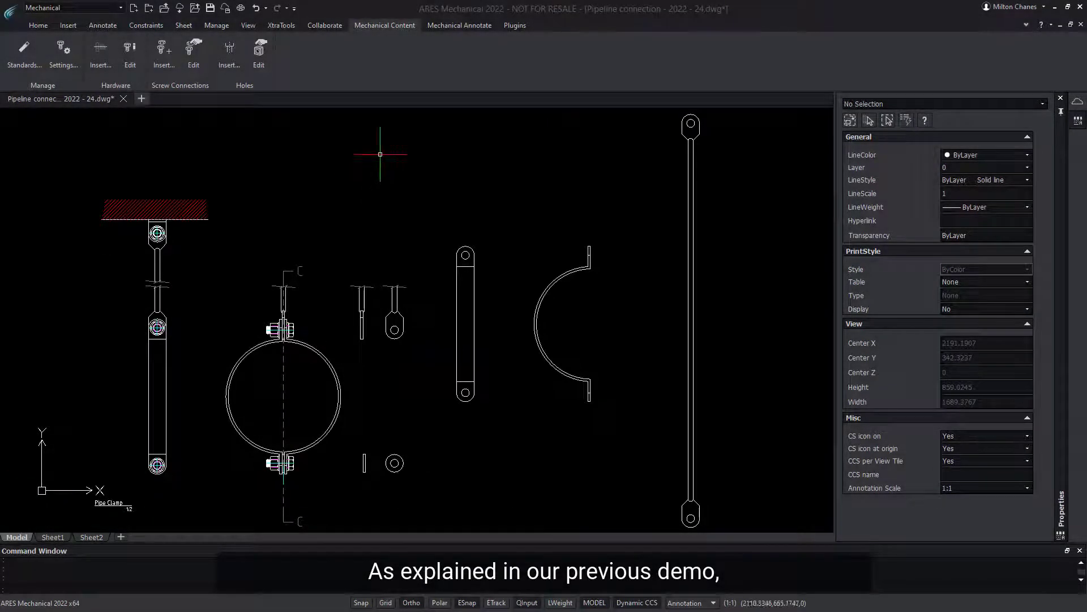
Step: Attach a Pipe Clamp part reference (M220, DIN, material Steel) to the half-round clamp arc
{"action": "left_click", "coordinate": [446, 23]}
{"action": "left_click", "coordinate": [243, 71]}
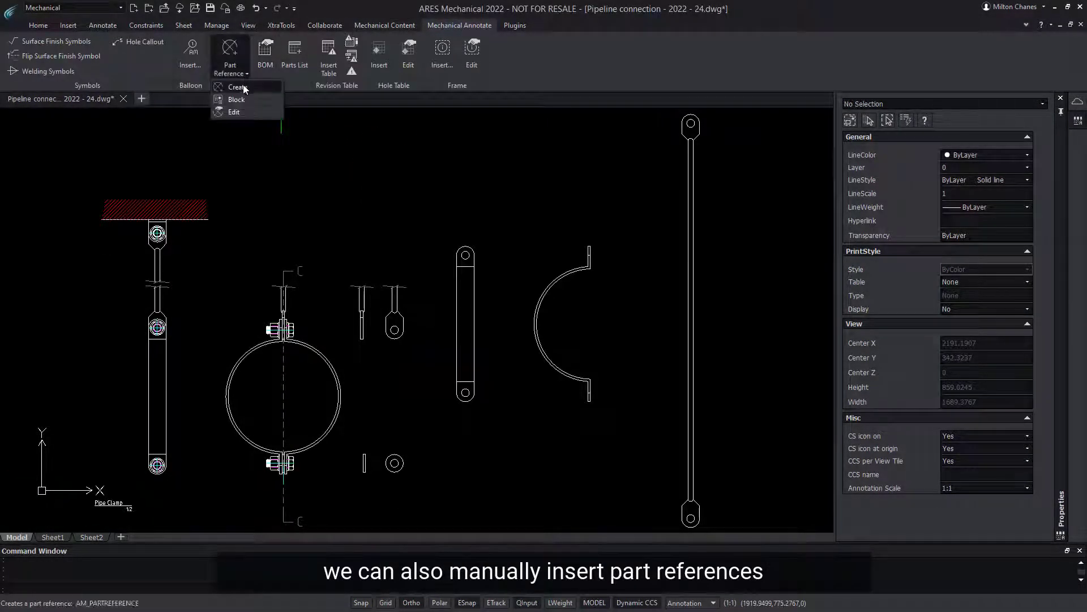
{"action": "left_click", "coordinate": [245, 90]}
{"action": "left_click", "coordinate": [557, 283]}
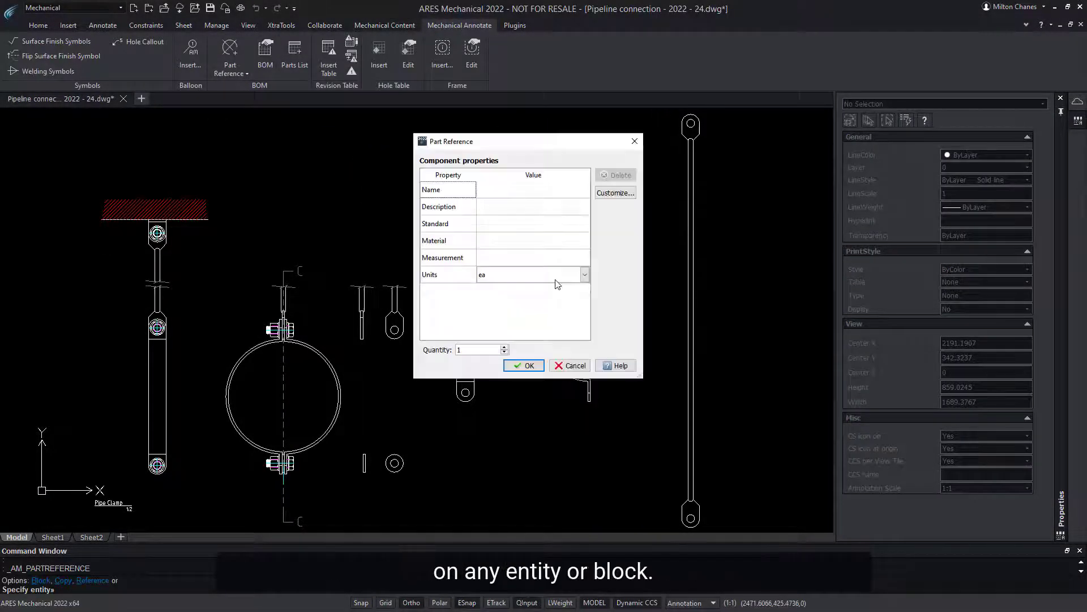
{"action": "left_click", "coordinate": [521, 242]}
{"action": "type", "text": "Stee"}
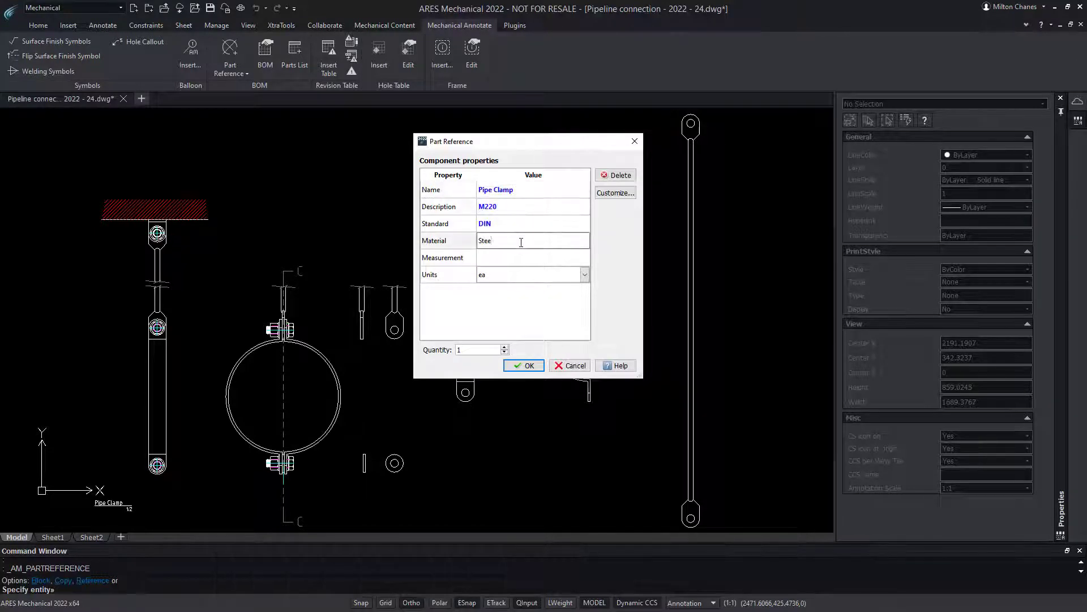
{"action": "left_click", "coordinate": [524, 366]}
{"action": "scroll", "coordinate": [517, 365], "scroll_direction": "up", "scroll_amount": 10}
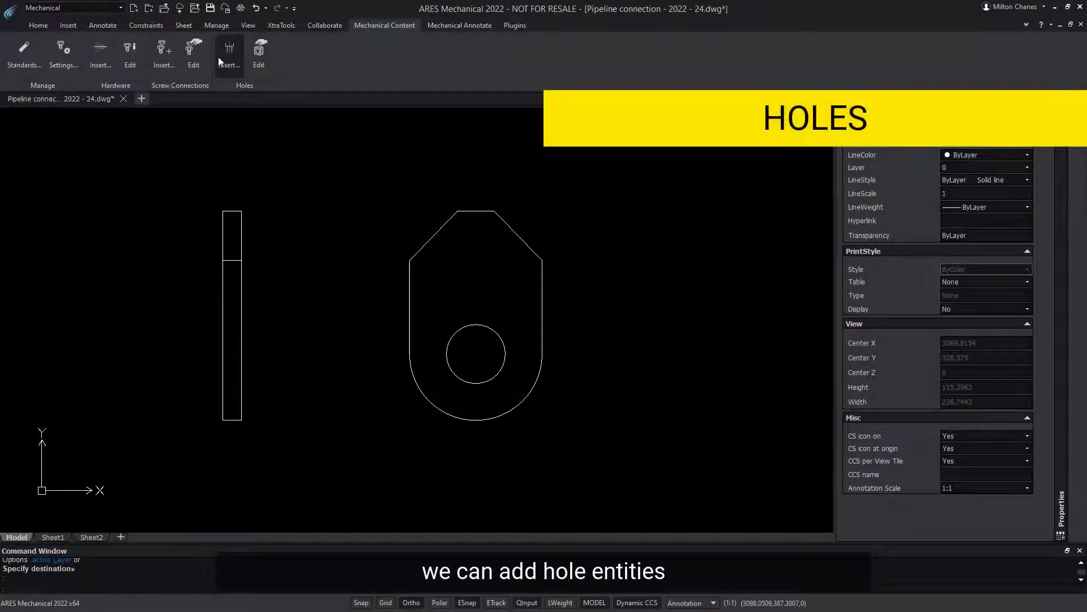
Step: Insert a Ø16.0 through hole at the plate circle's centre, with construction lines through it
{"action": "left_click", "coordinate": [221, 57]}
{"action": "left_click", "coordinate": [650, 201]}
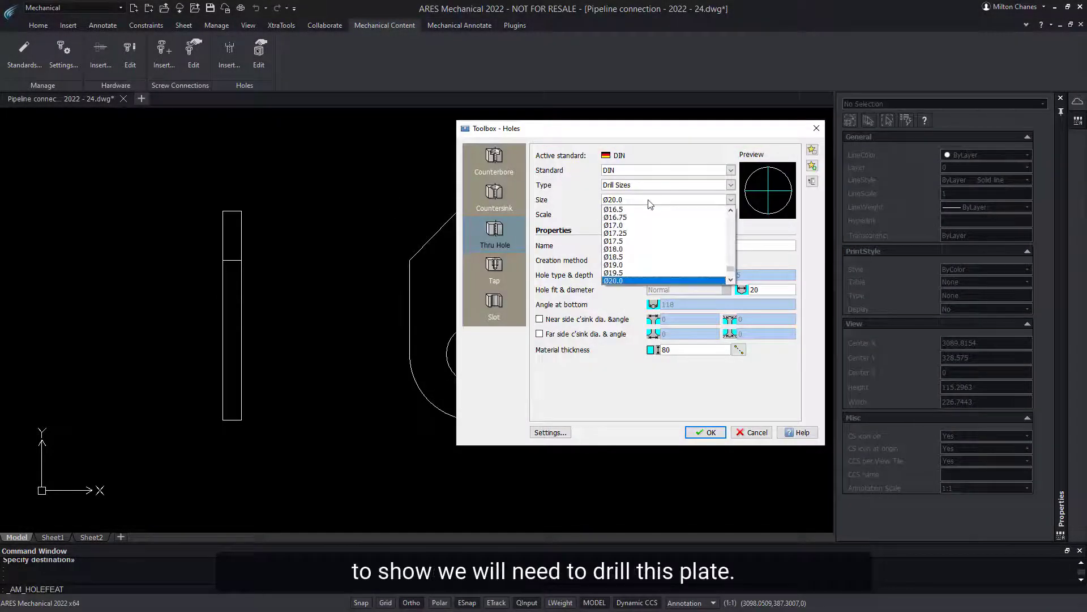
{"action": "left_click", "coordinate": [664, 219]}
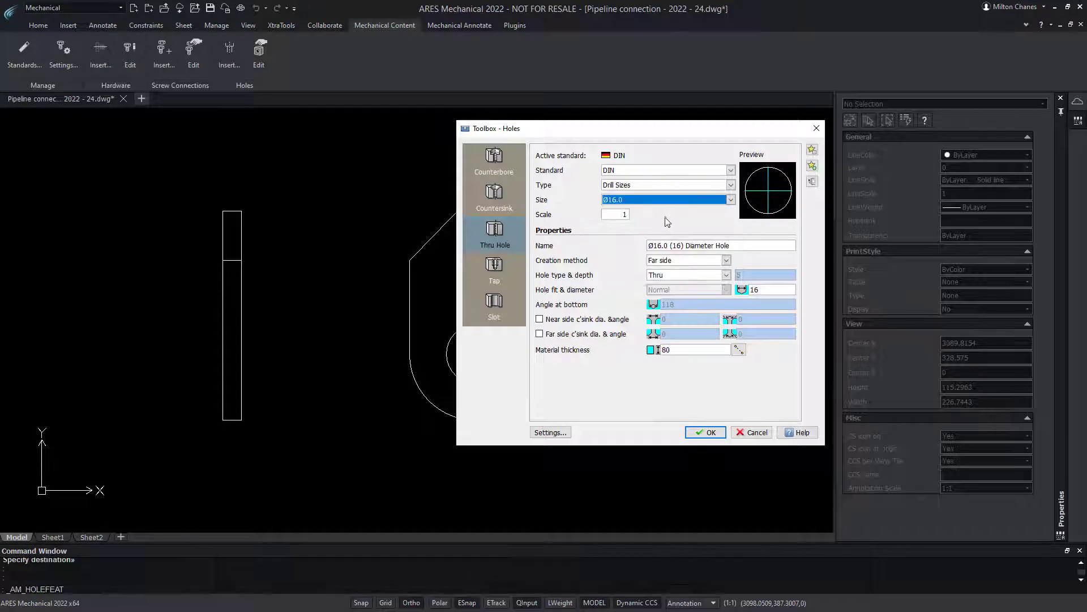
{"action": "left_click", "coordinate": [738, 350]}
{"action": "left_click", "coordinate": [222, 261]}
{"action": "left_click", "coordinate": [685, 429]}
{"action": "left_click", "coordinate": [475, 354]}
{"action": "left_click", "coordinate": [581, 371]}
{"action": "left_click", "coordinate": [476, 354]}
{"action": "left_click", "coordinate": [348, 334]}
{"action": "key", "text": "Escape"}
Step: Add a hidden-line version of the Ø16 hole to the plate's side view
{"action": "left_click", "coordinate": [368, 25]}
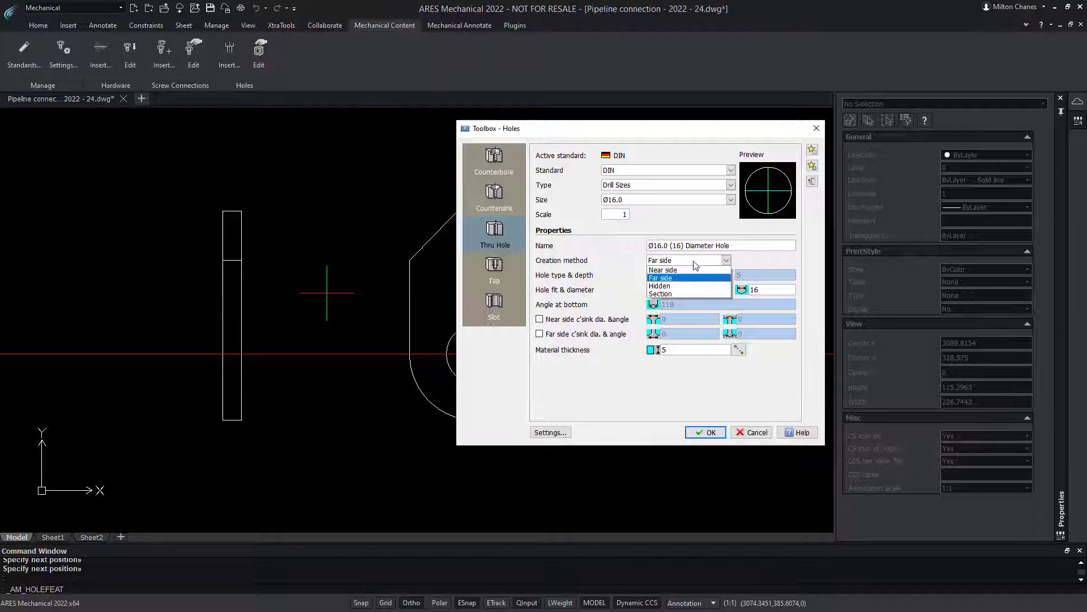
{"action": "left_click", "coordinate": [708, 432]}
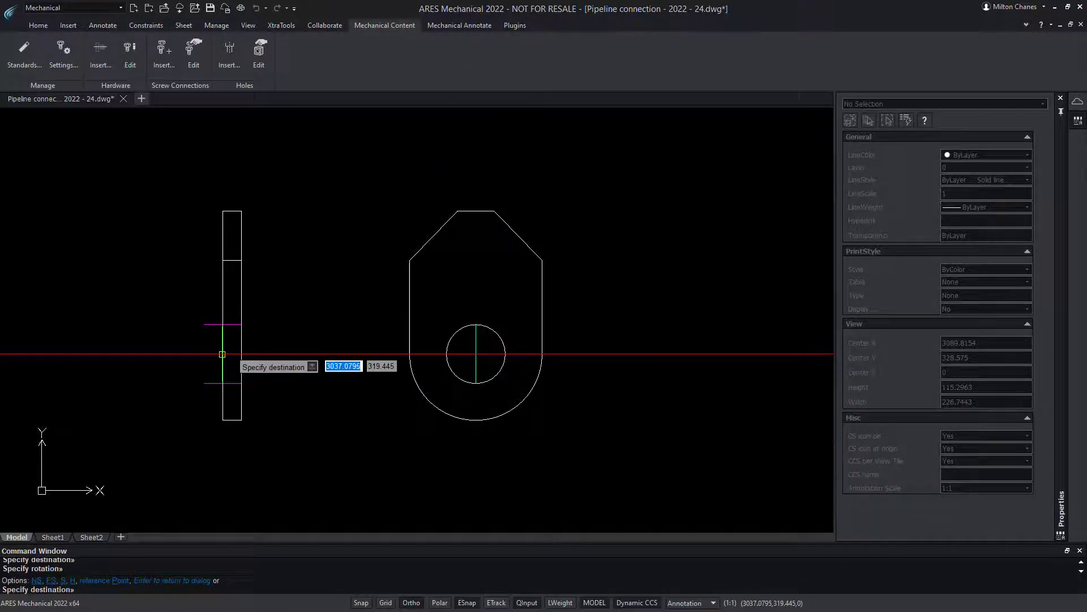
{"action": "left_click", "coordinate": [297, 366]}
{"action": "left_click", "coordinate": [708, 432]}
{"action": "key", "text": "Escape"}
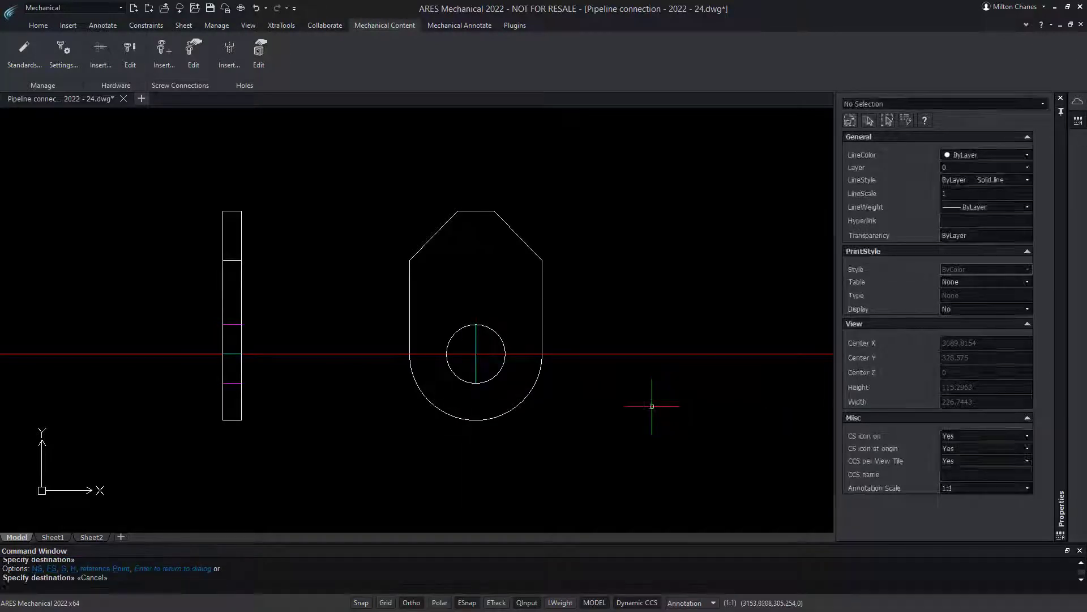
Step: Hide the construction lines by turning off layer ARESM_CL
{"action": "left_click", "coordinate": [668, 399]}
{"action": "left_click", "coordinate": [635, 340]}
{"action": "left_click", "coordinate": [38, 25]}
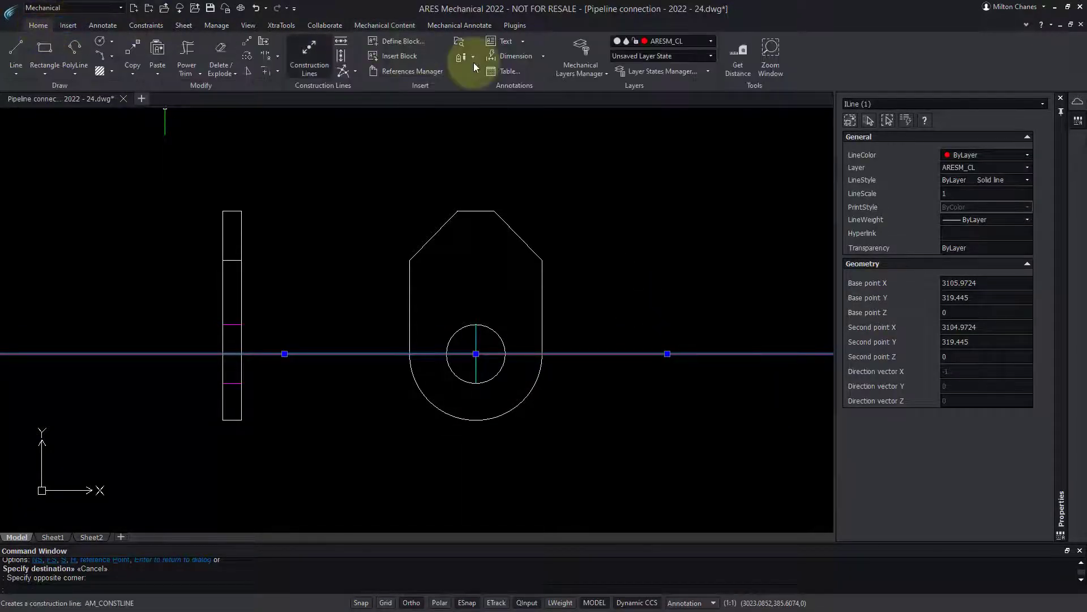
{"action": "left_click", "coordinate": [662, 42]}
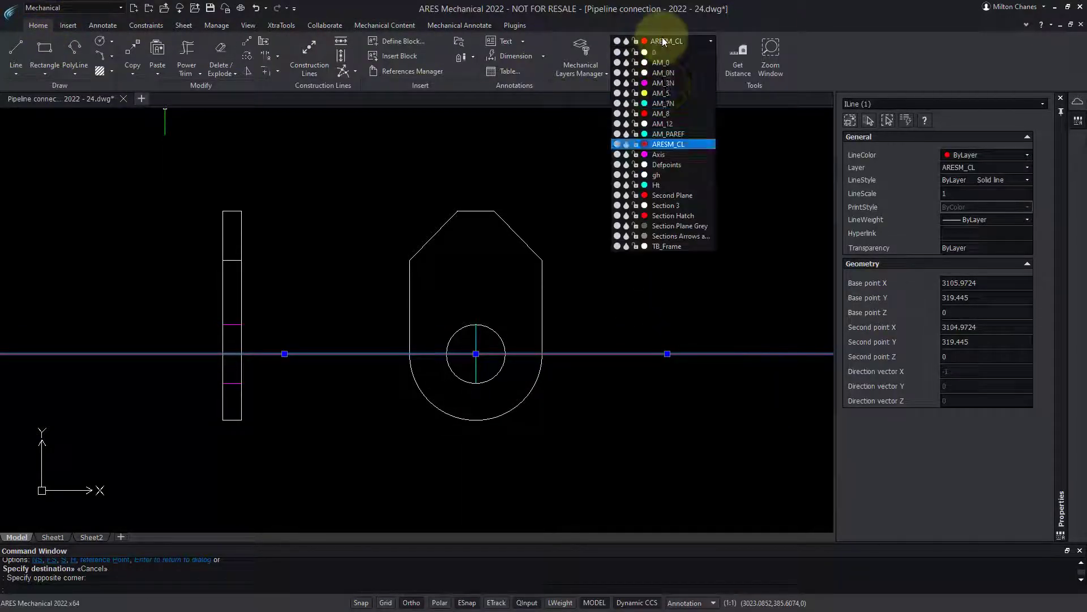
{"action": "left_click", "coordinate": [617, 144]}
{"action": "key", "text": "Escape"}
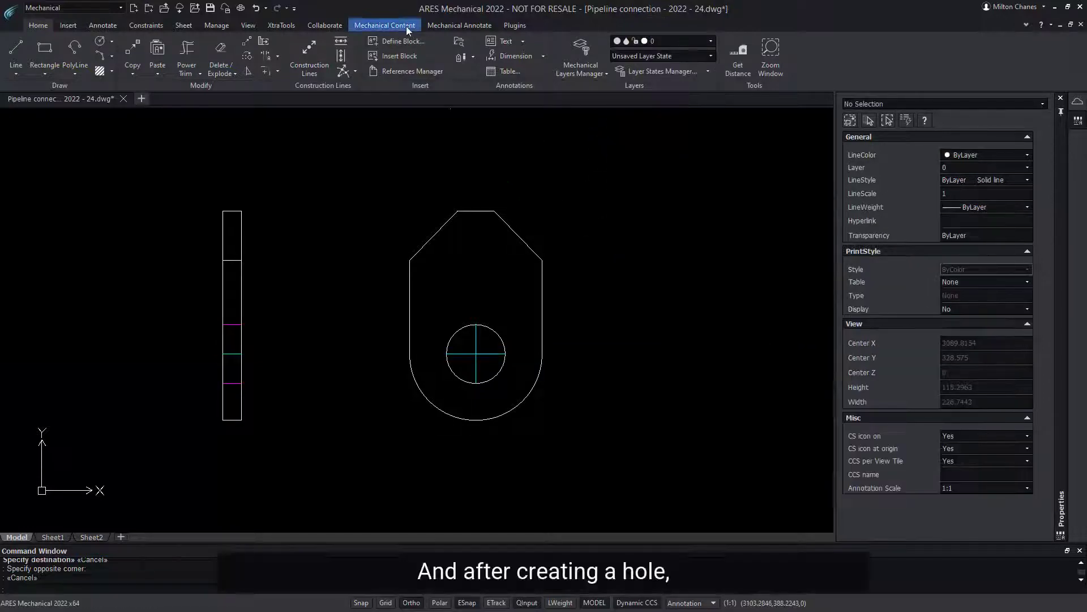
Step: Insert the recommended hex-head bolt into the plate's Ø16 hole in the front view
{"action": "left_click", "coordinate": [406, 26]}
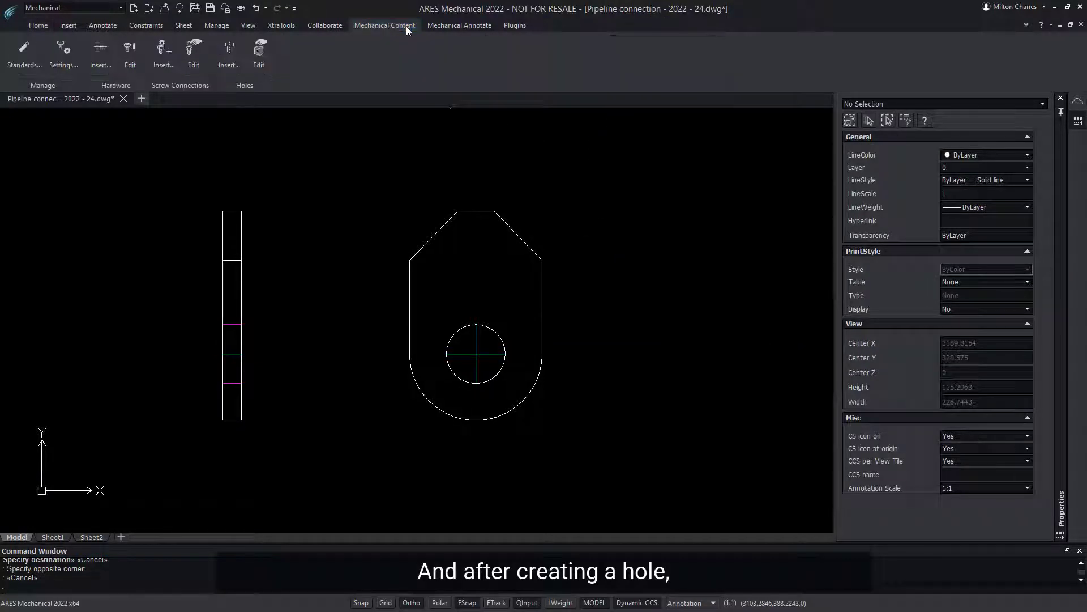
{"action": "left_click", "coordinate": [102, 54]}
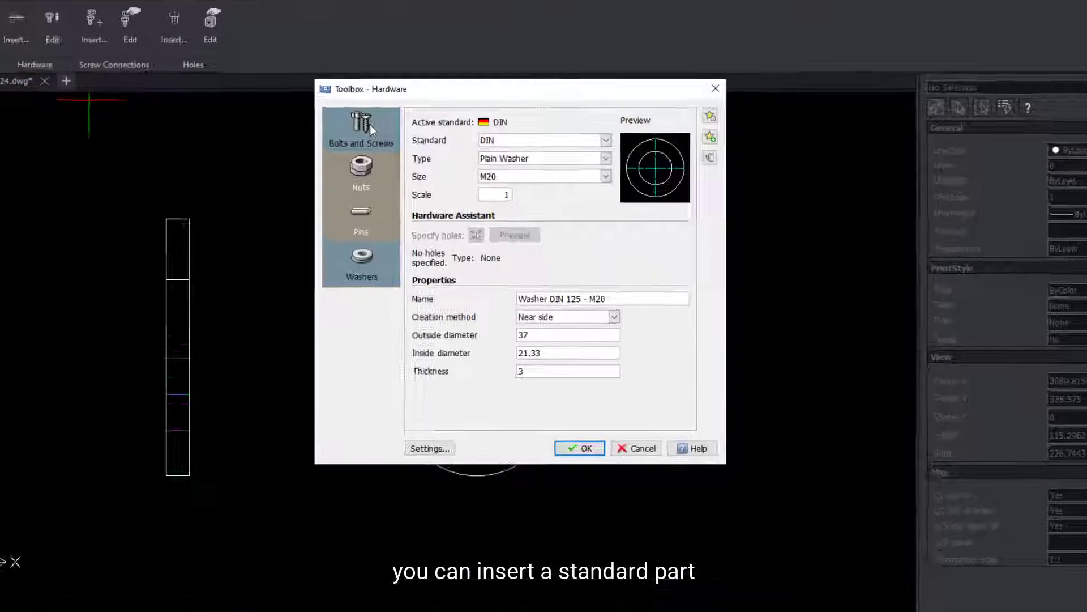
{"action": "left_click", "coordinate": [370, 127]}
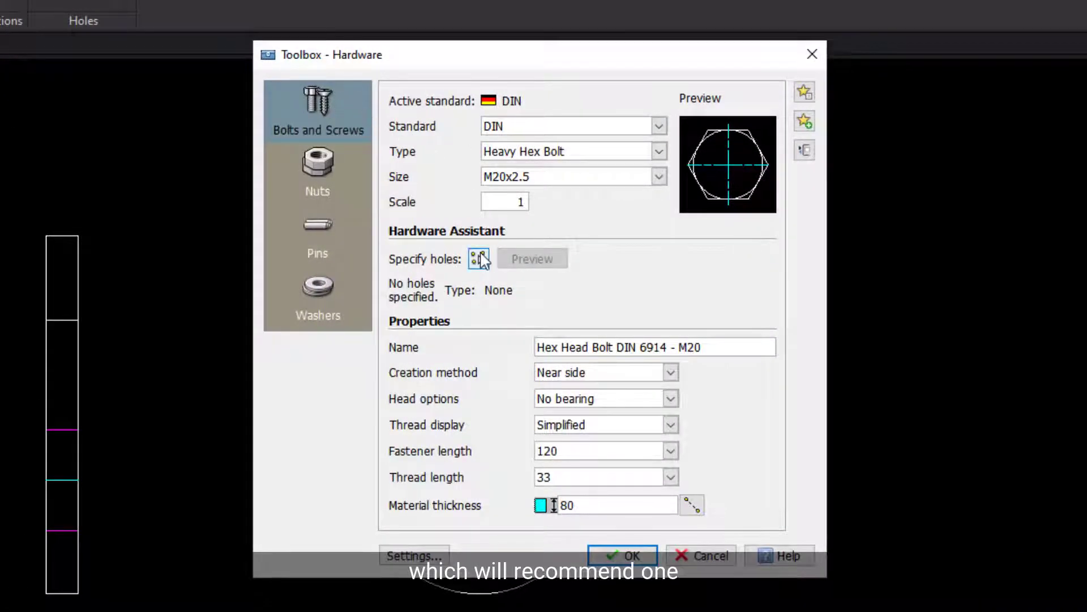
{"action": "left_click", "coordinate": [479, 258]}
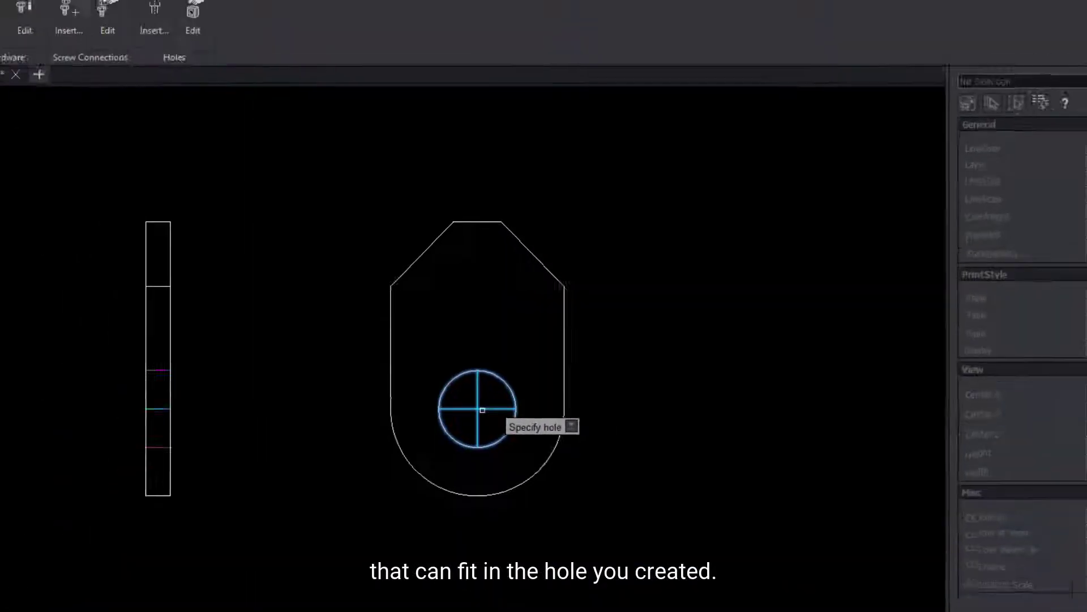
{"action": "left_click", "coordinate": [482, 409]}
{"action": "left_click", "coordinate": [673, 458]}
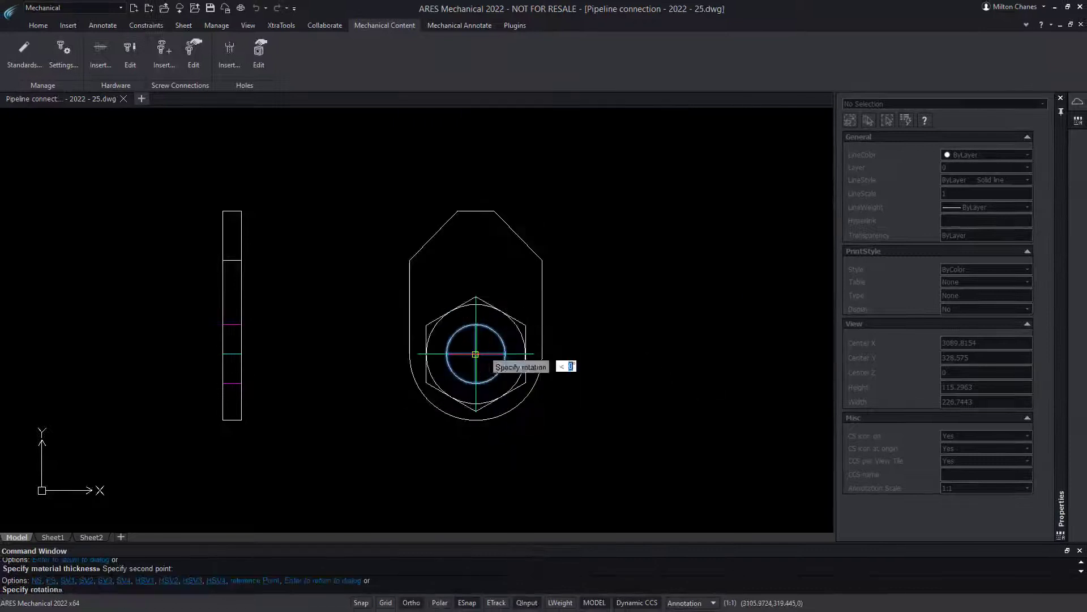
{"action": "left_click", "coordinate": [543, 354]}
{"action": "key", "text": "Escape"}
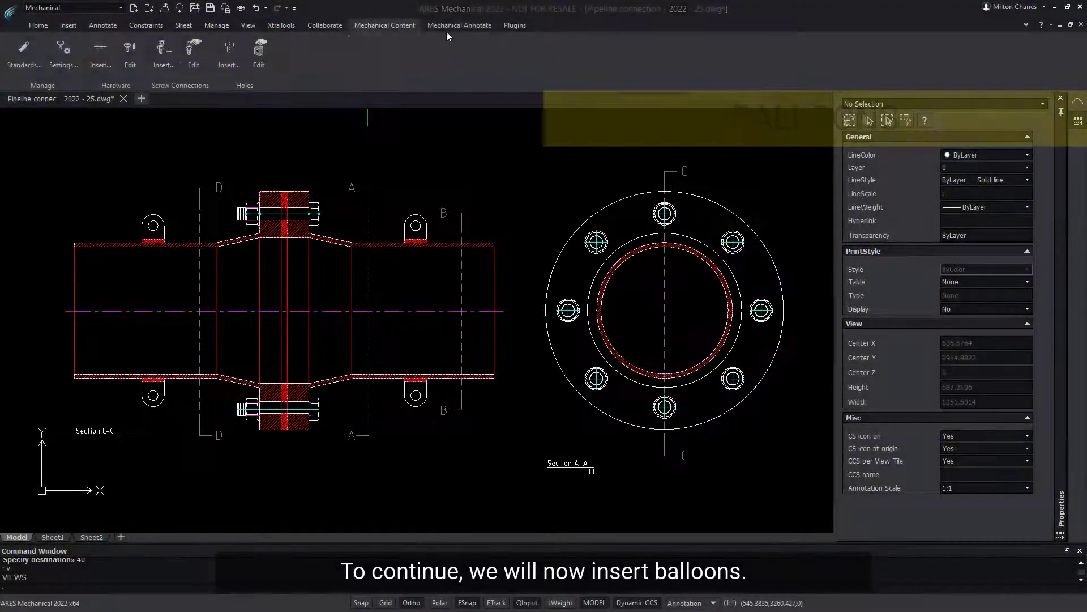
Step: Place item balloons above the four bolt ends, ending with balloons 4 and 1
{"action": "left_click", "coordinate": [458, 26]}
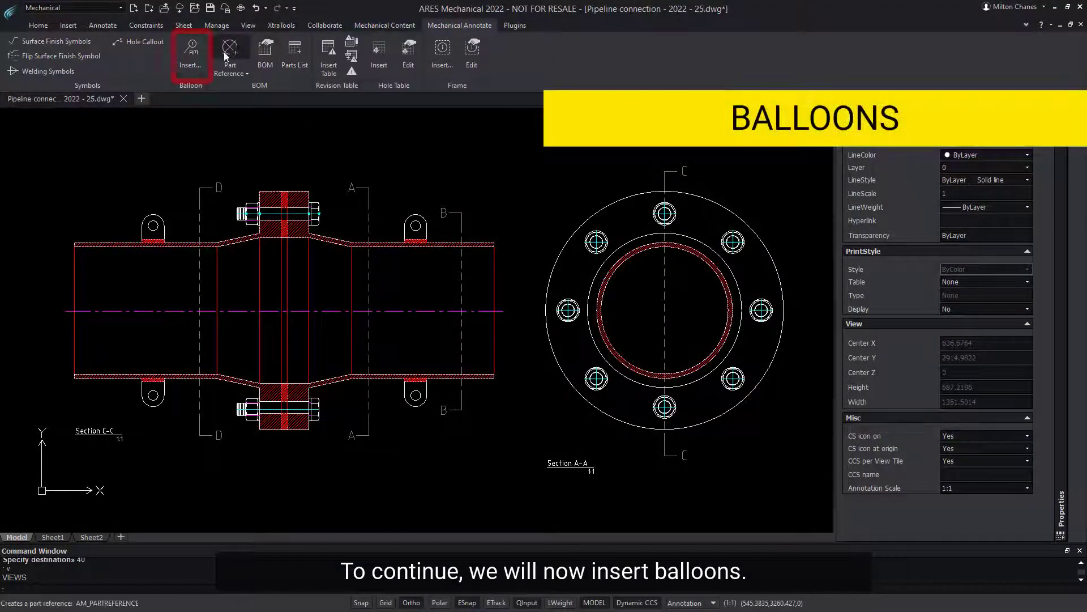
{"action": "left_click", "coordinate": [194, 61]}
{"action": "scroll", "coordinate": [255, 181], "scroll_direction": "up", "scroll_amount": 5}
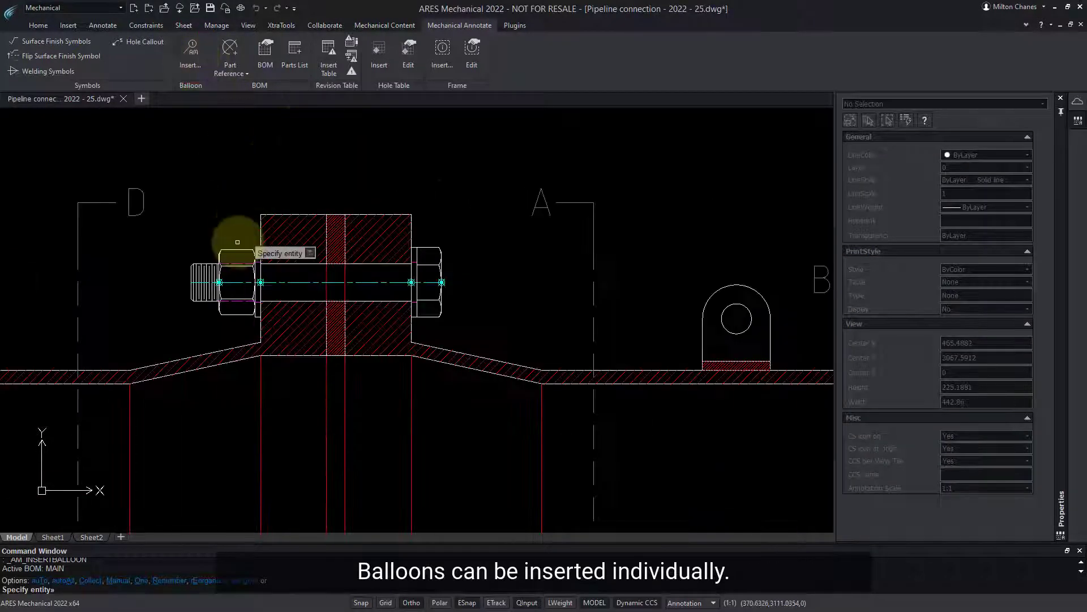
{"action": "left_click", "coordinate": [220, 281]}
{"action": "left_click", "coordinate": [140, 139]}
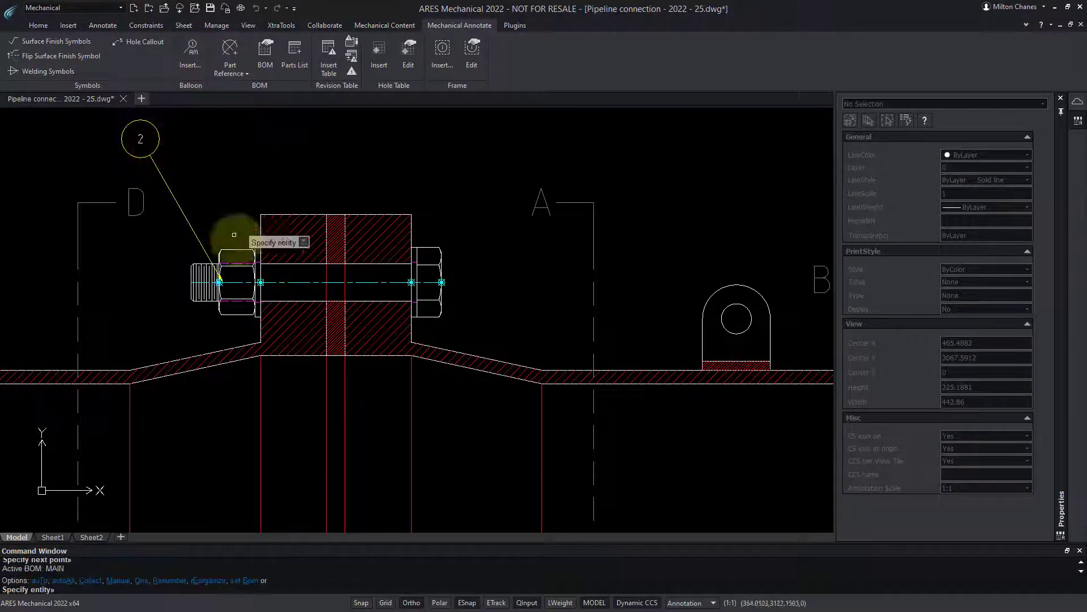
{"action": "left_click", "coordinate": [260, 281]}
{"action": "left_click", "coordinate": [218, 138]}
{"action": "left_click", "coordinate": [420, 263]}
{"action": "left_click", "coordinate": [448, 141]}
{"action": "left_click", "coordinate": [442, 281]}
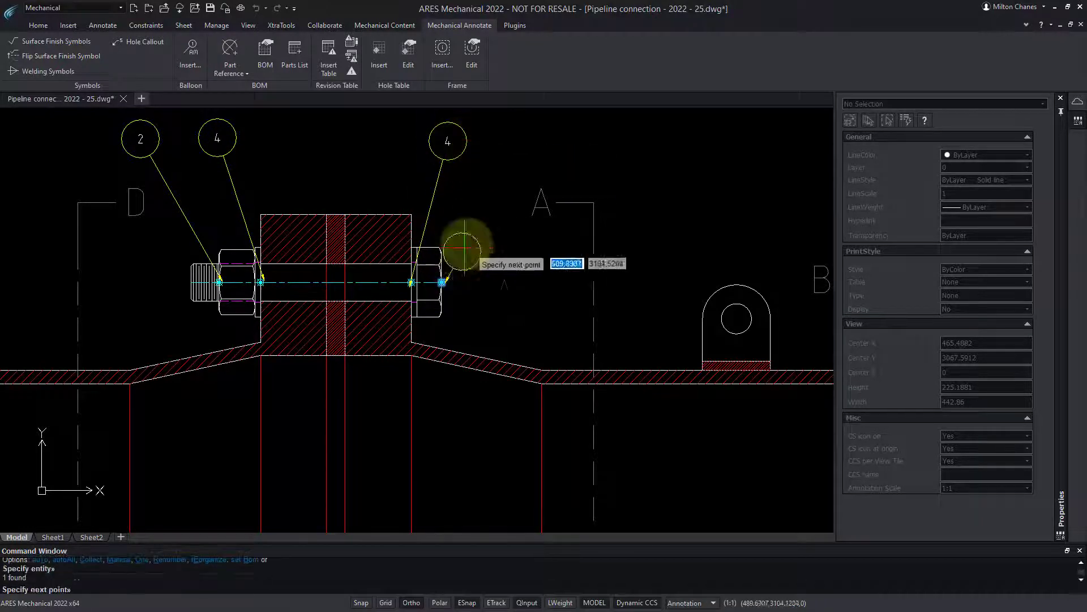
{"action": "left_click", "coordinate": [507, 141]}
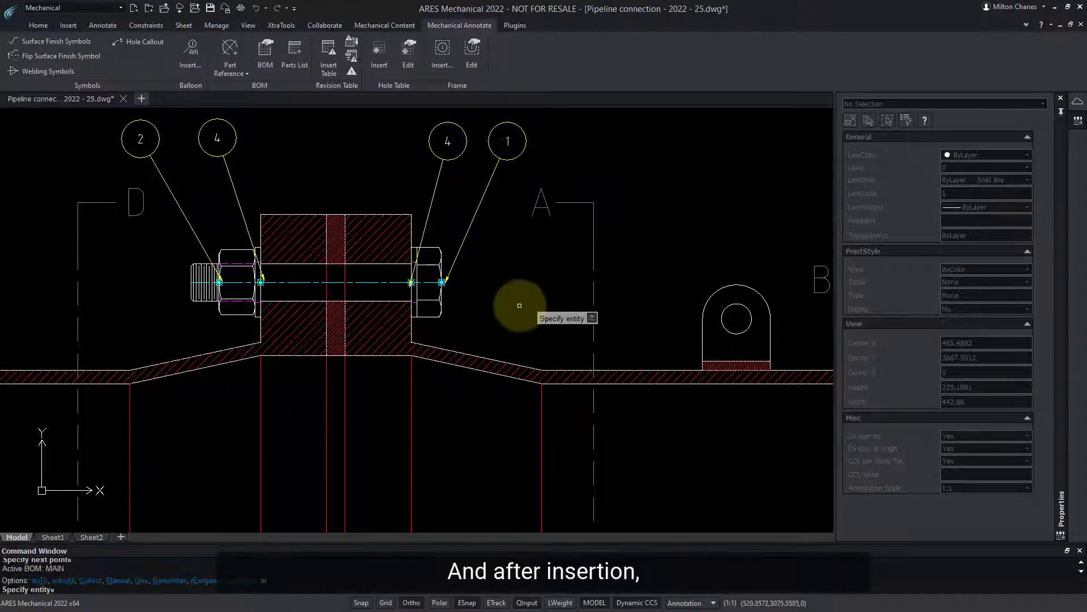
Step: Change balloon 1's shape from a circle to a hexagonal polygon
{"action": "left_click", "coordinate": [485, 194]}
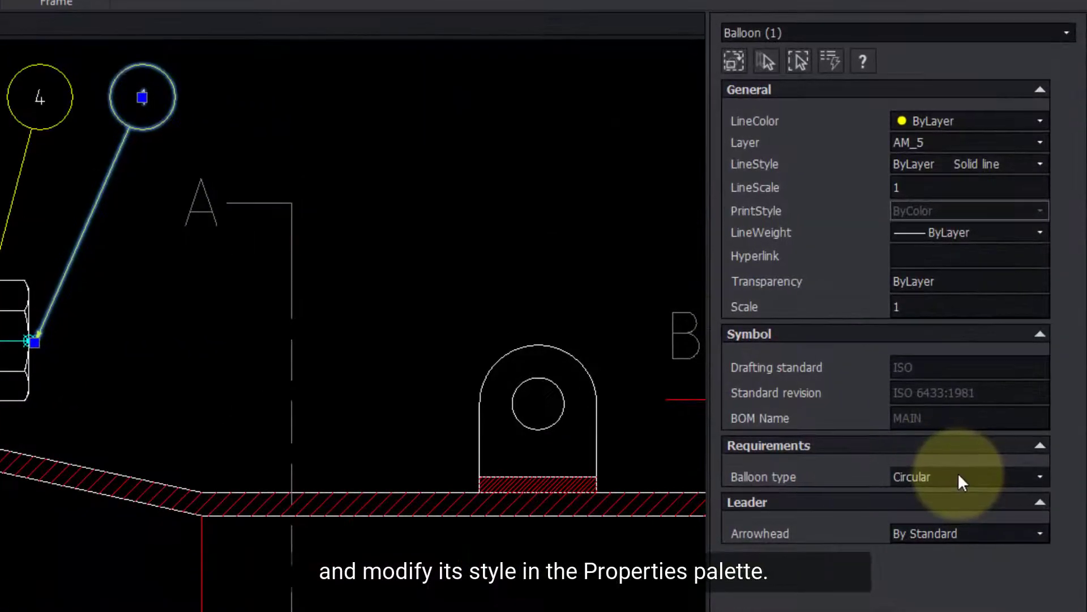
{"action": "left_click", "coordinate": [980, 359]}
{"action": "left_click", "coordinate": [963, 561]}
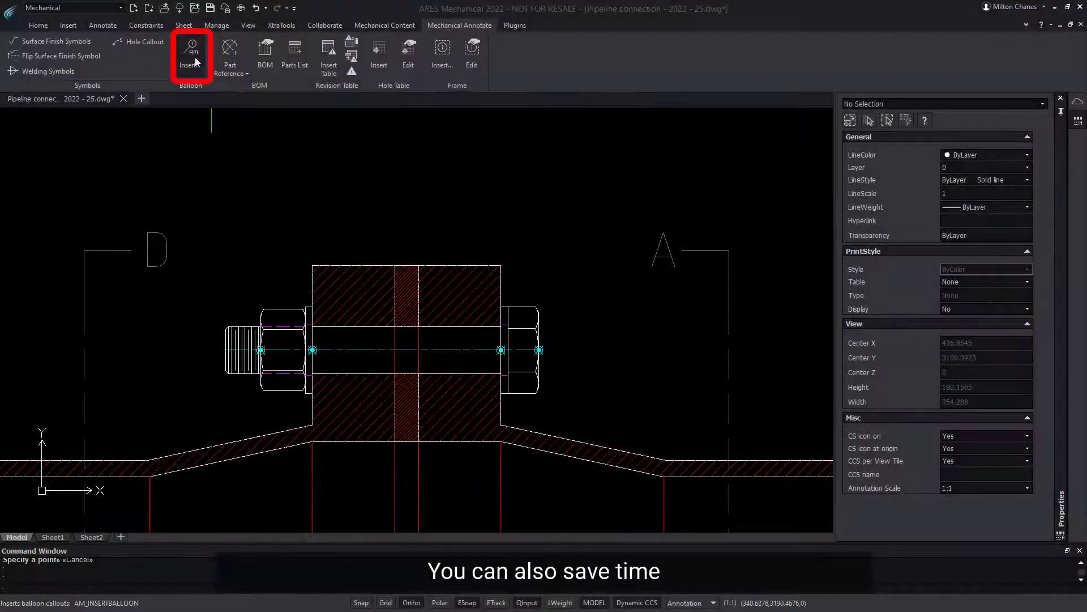
Step: Auto-balloon all bolt-assembly parts as aligned balloons 2, 4, 4 and 1 between both bolt ends
{"action": "left_click", "coordinate": [195, 62]}
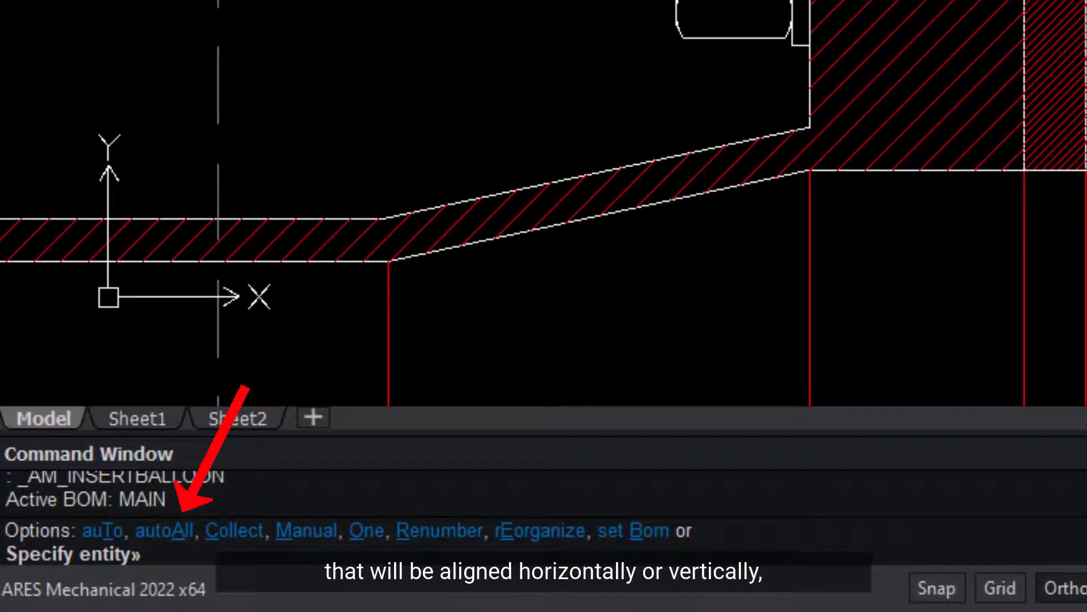
{"action": "left_click", "coordinate": [165, 530]}
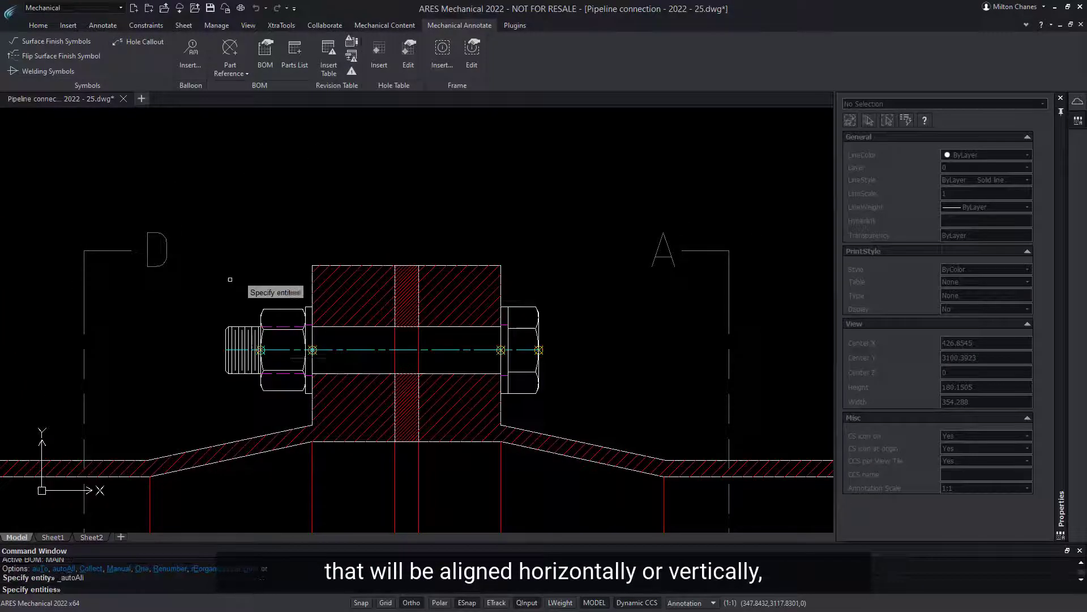
{"action": "left_click", "coordinate": [264, 344]}
{"action": "left_click", "coordinate": [551, 346]}
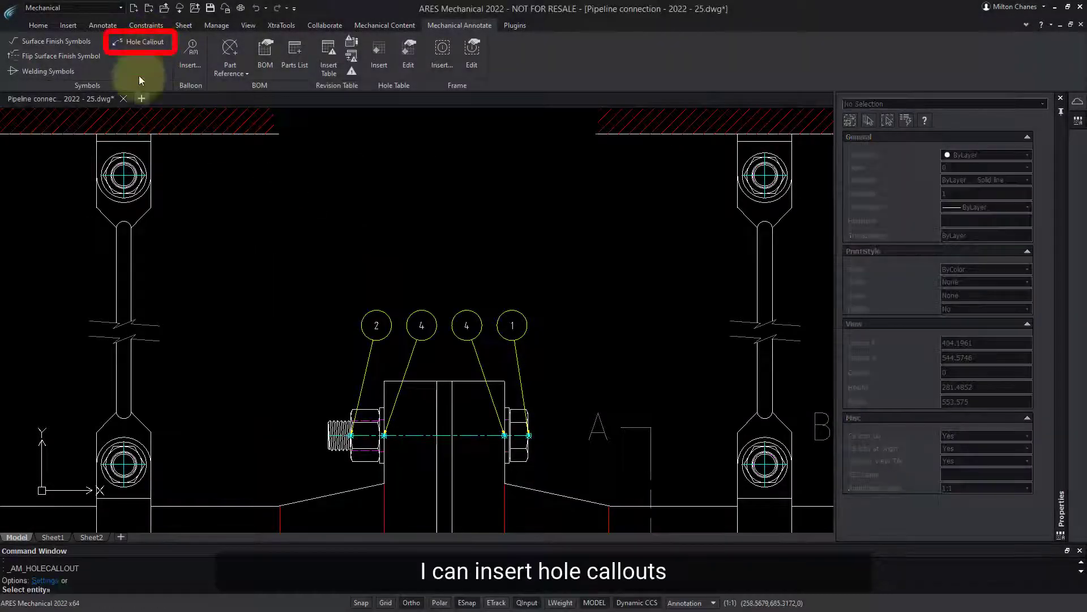
Step: Add Ø16 THRU hole callouts to the upper and lower clamp lug holes
{"action": "scroll", "coordinate": [144, 162], "scroll_direction": "up", "scroll_amount": 5}
{"action": "left_click", "coordinate": [136, 252]}
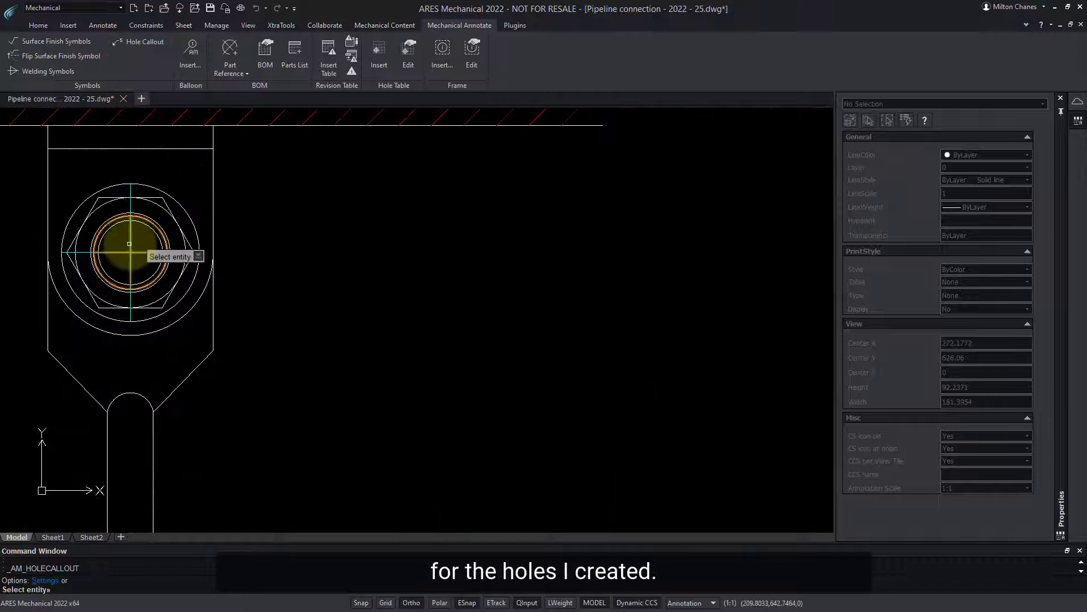
{"action": "left_click", "coordinate": [243, 212]}
{"action": "scroll", "coordinate": [308, 246], "scroll_direction": "down", "scroll_amount": 4}
{"action": "middle_click_drag", "start_coordinate": [277, 524], "coordinate": [276, 352]}
{"action": "scroll", "coordinate": [275, 352], "scroll_direction": "up", "scroll_amount": 5}
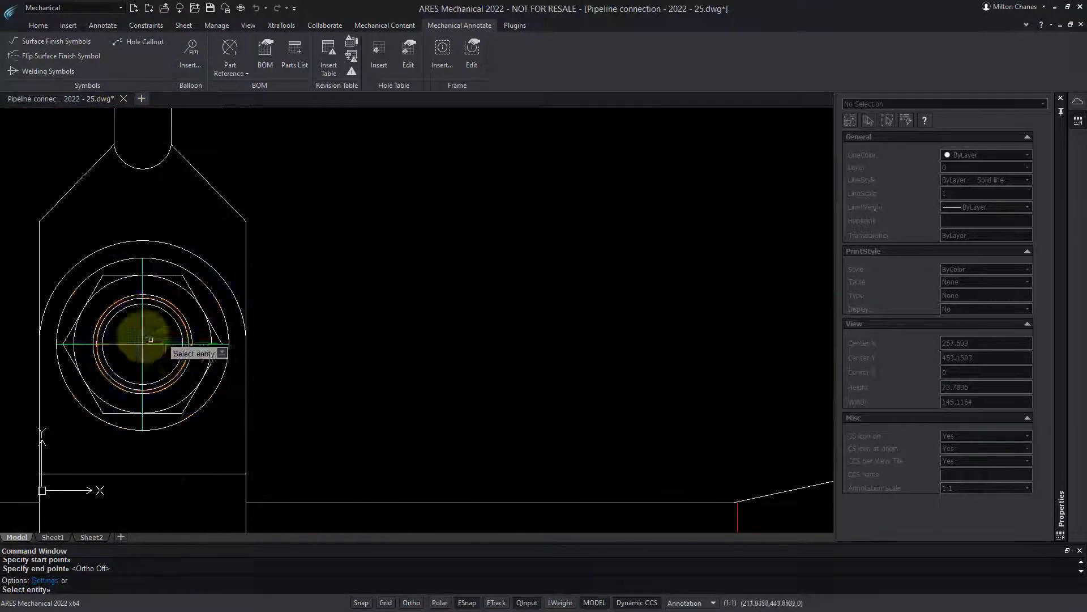
{"action": "left_click", "coordinate": [141, 334]}
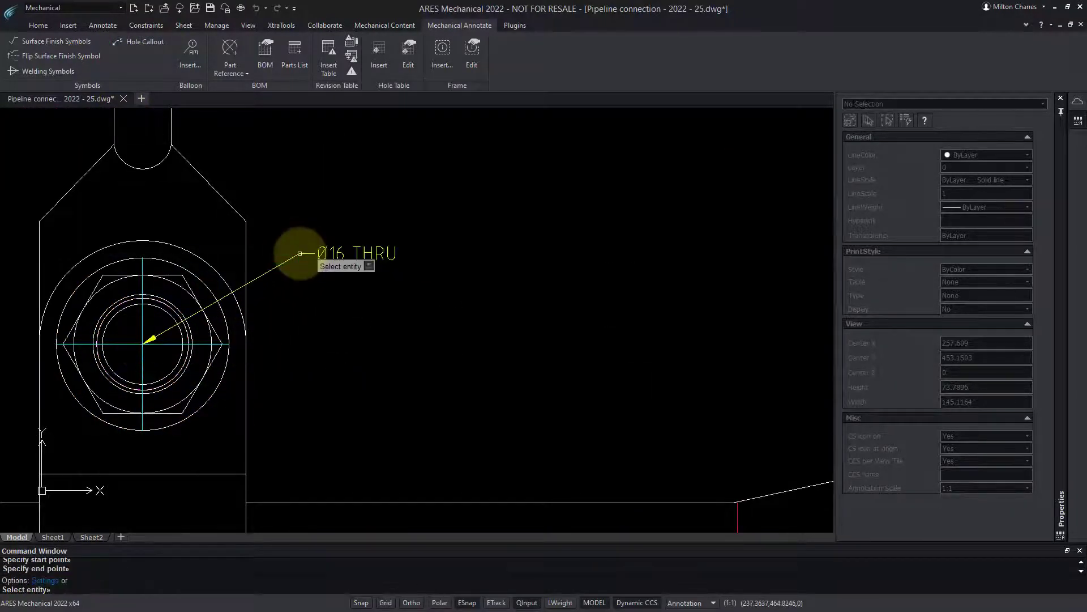
{"action": "left_click", "coordinate": [300, 254]}
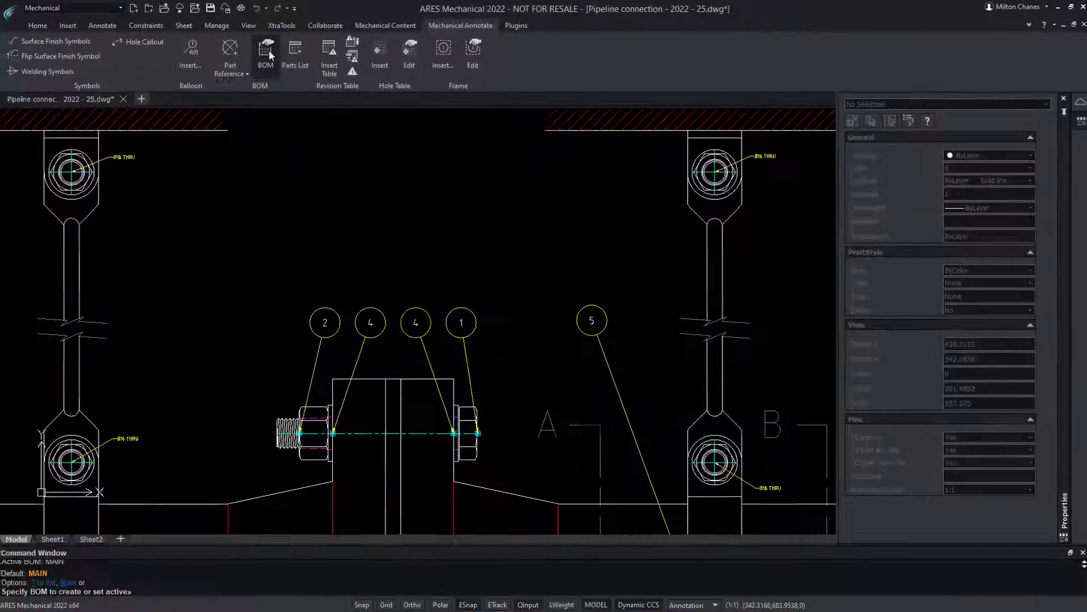
Step: Renumber the Plain Washer item in the MAIN bill of materials and apply it to the balloons
{"action": "left_click", "coordinate": [434, 129]}
{"action": "key", "text": "Return"}
{"action": "double_click", "coordinate": [296, 199]}
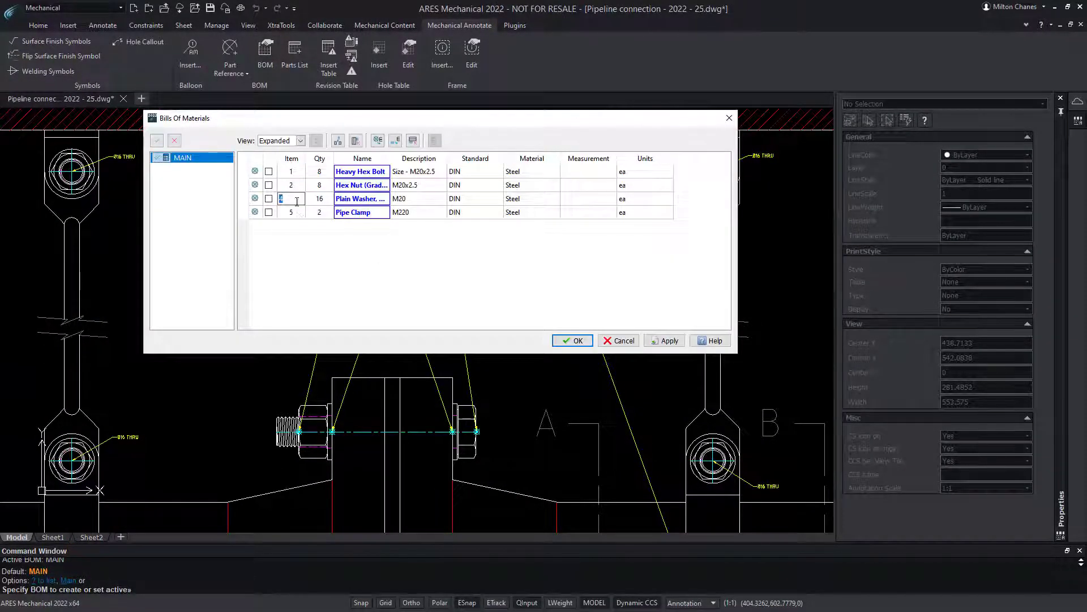
{"action": "left_click", "coordinate": [578, 341]}
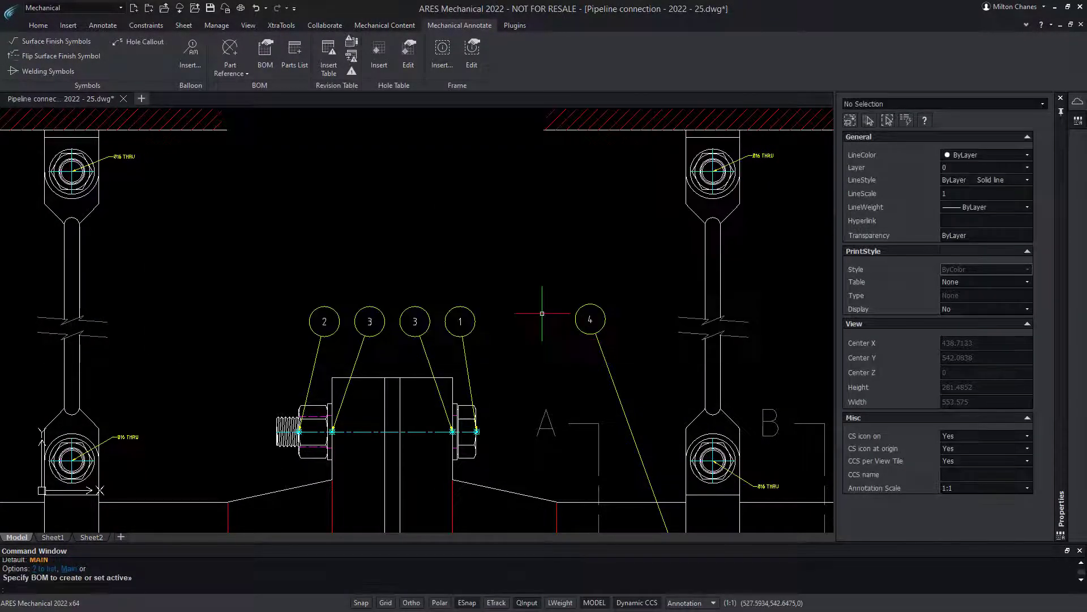
Step: Place a parts list from the MAIN bill of materials above the bolts
{"action": "left_click", "coordinate": [295, 64]}
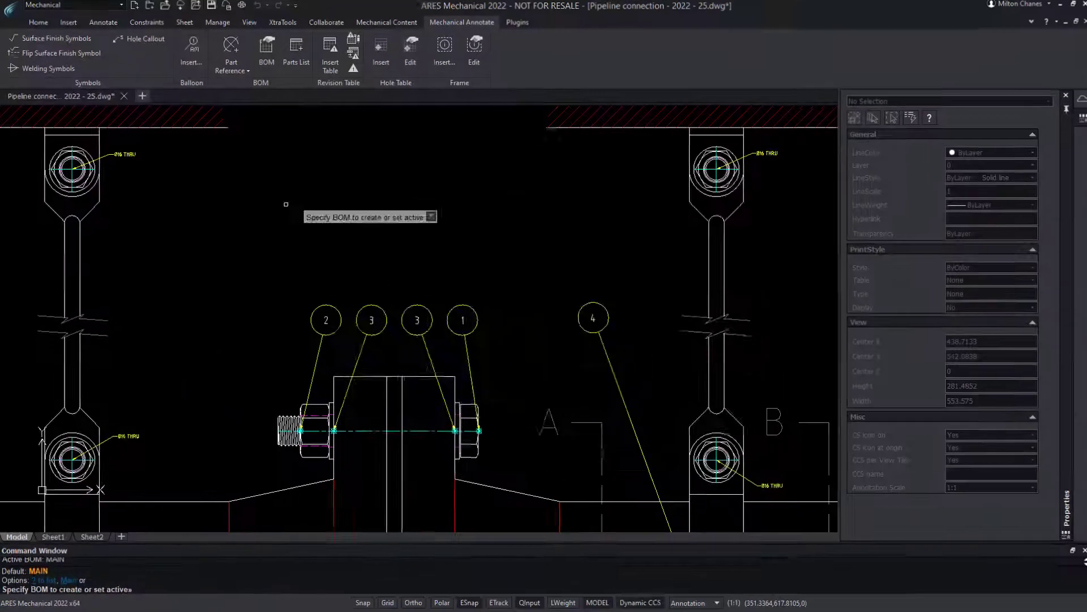
{"action": "key", "text": "Return"}
{"action": "left_click", "coordinate": [576, 404]}
{"action": "left_click", "coordinate": [555, 241]}
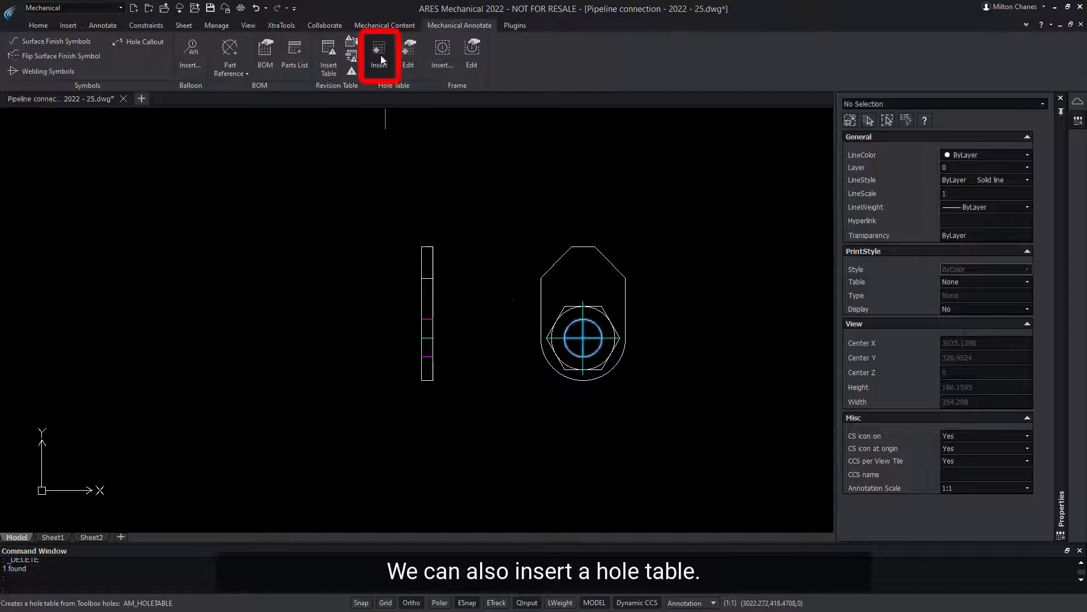
Step: Add a hole table with its origin at the circle's bottom, listing the hexagonal hole
{"action": "left_click", "coordinate": [381, 59]}
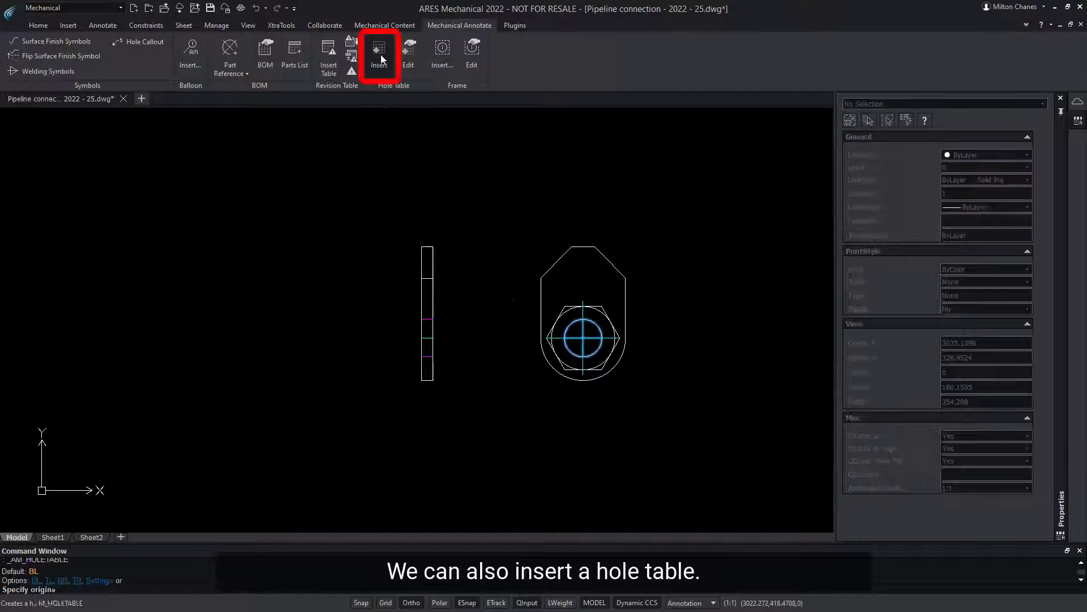
{"action": "left_click", "coordinate": [584, 380]}
{"action": "left_click", "coordinate": [614, 327]}
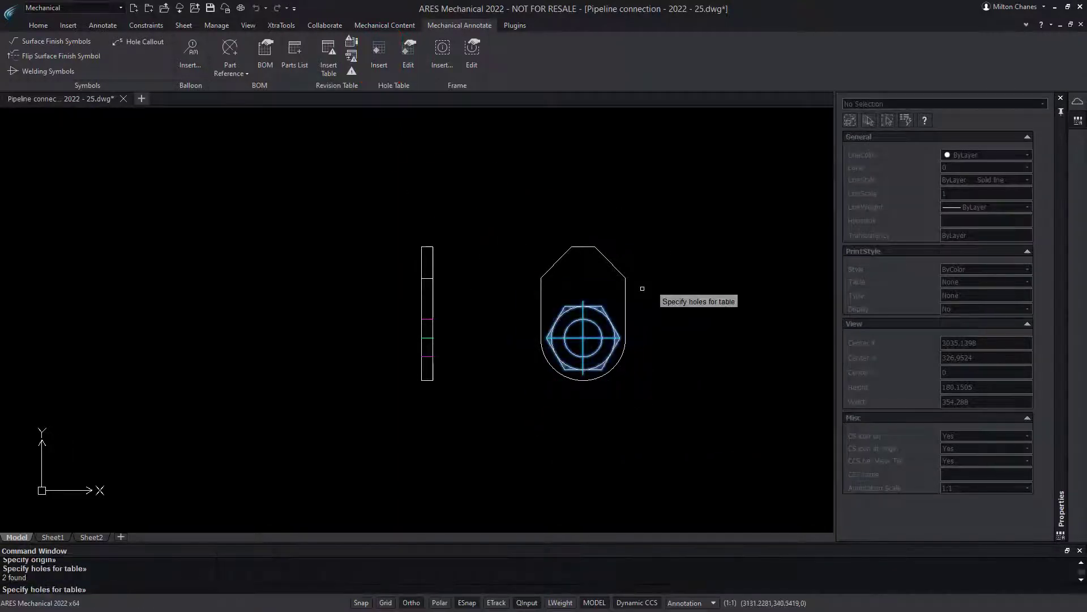
{"action": "key", "text": "Return"}
{"action": "left_click", "coordinate": [616, 457]}
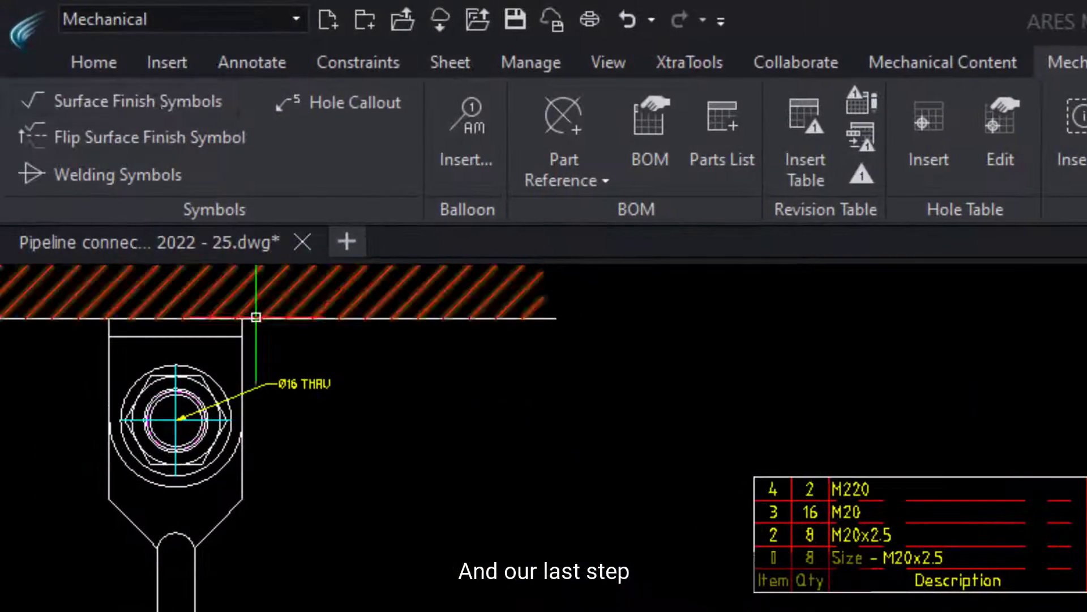
Step: Place a surface finish symbol on the flange
{"action": "left_click", "coordinate": [158, 99]}
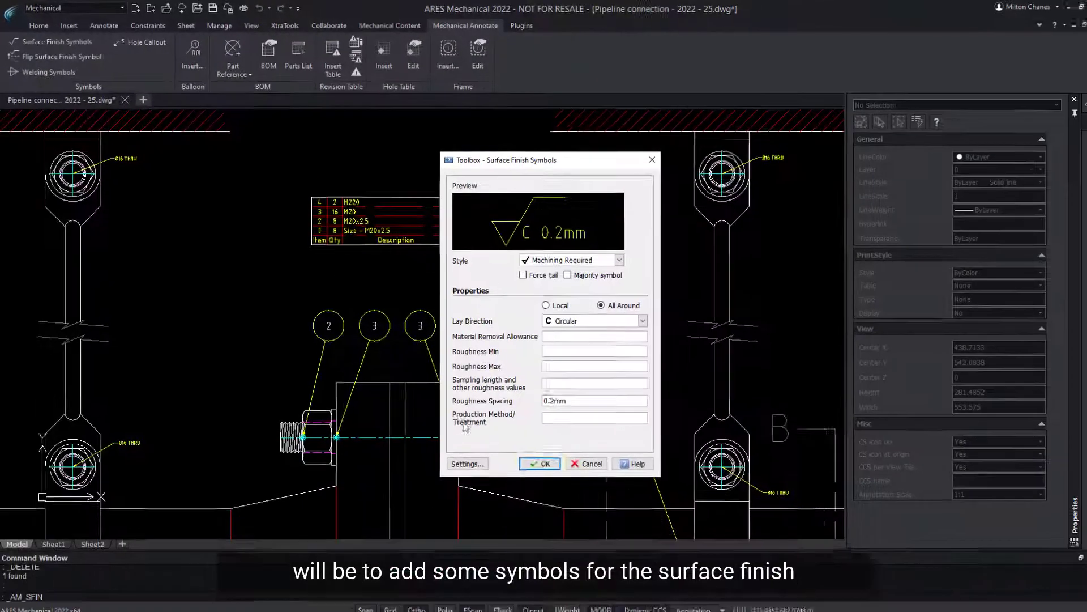
{"action": "left_click", "coordinate": [583, 456]}
{"action": "left_click", "coordinate": [558, 493]}
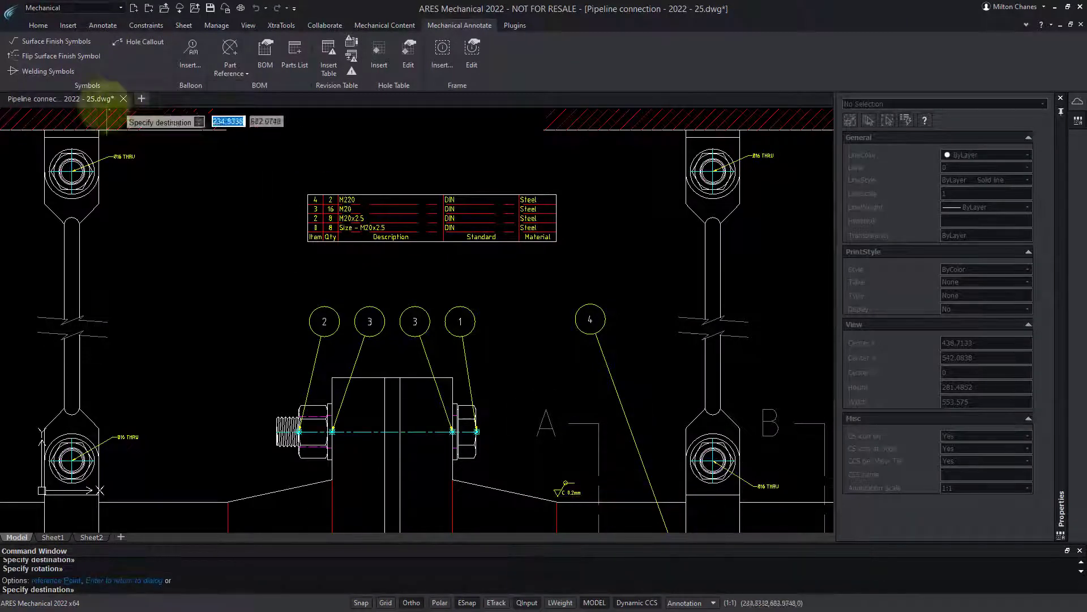
Step: Attach an AHW fillet welding symbol at the upper clamp lug
{"action": "left_click", "coordinate": [48, 71]}
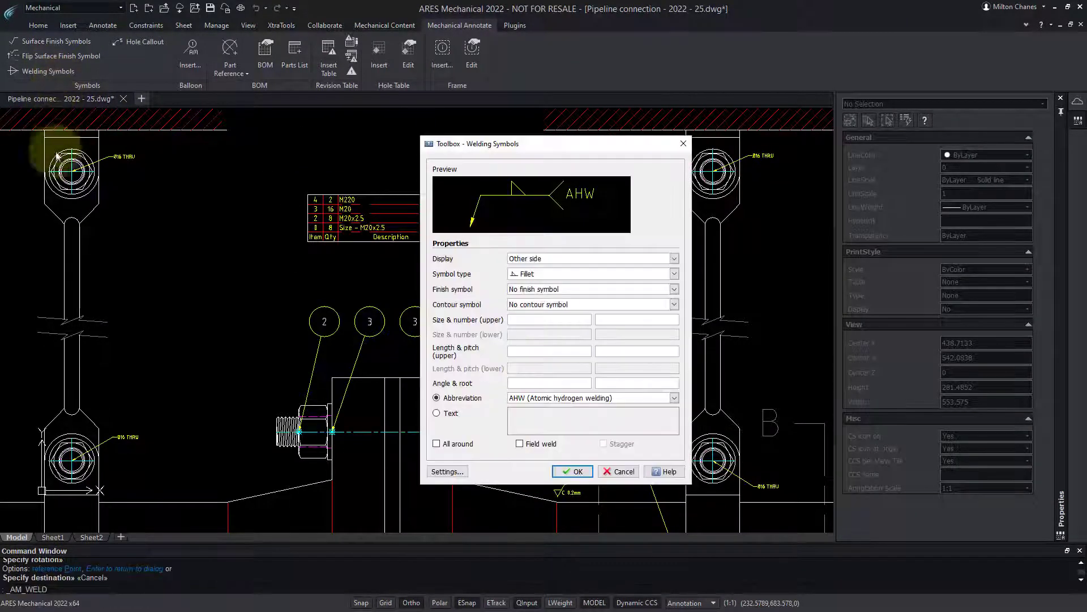
{"action": "left_click", "coordinate": [575, 473]}
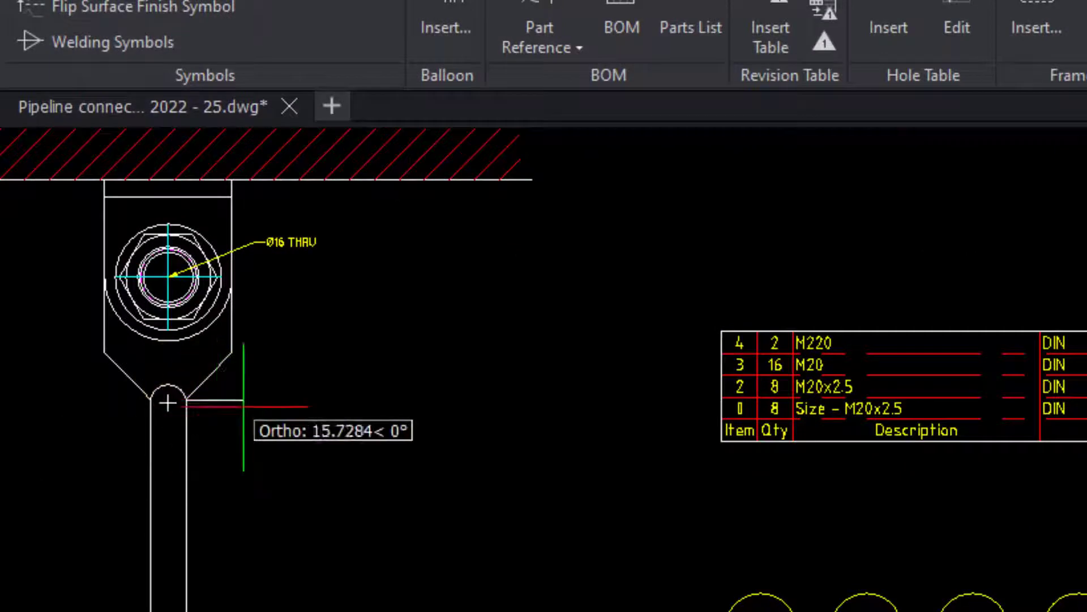
{"action": "left_click", "coordinate": [270, 403]}
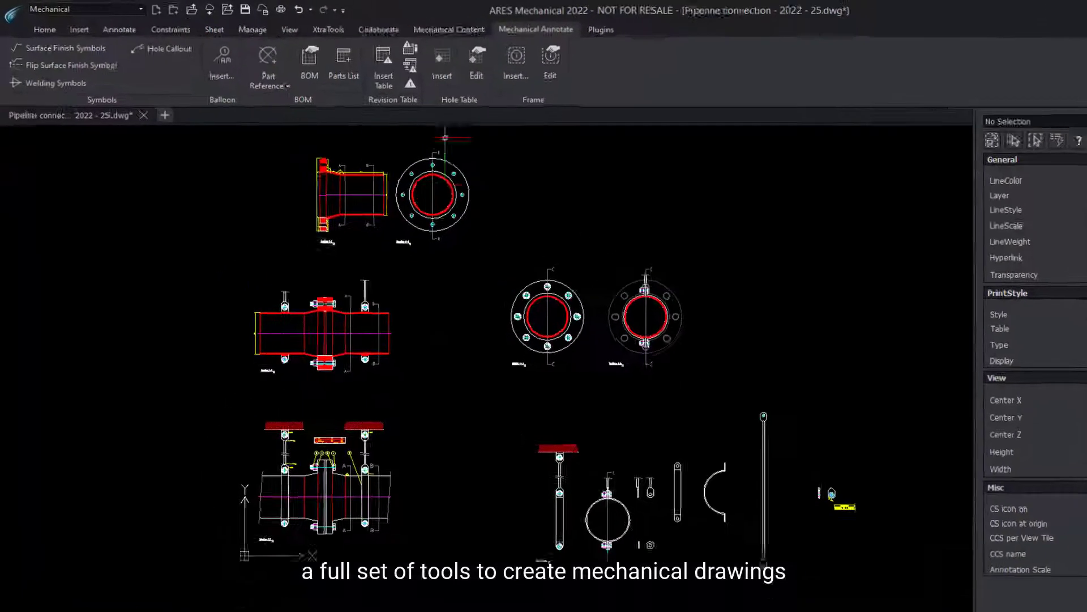
{"action": "left_click", "coordinate": [468, 28]}
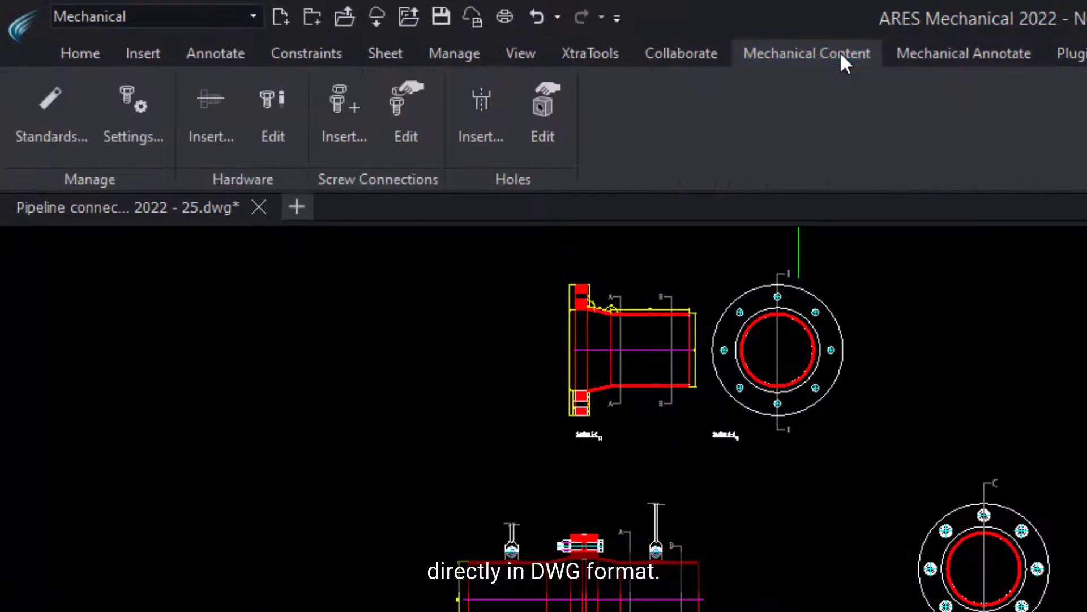
{"action": "left_click", "coordinate": [920, 53]}
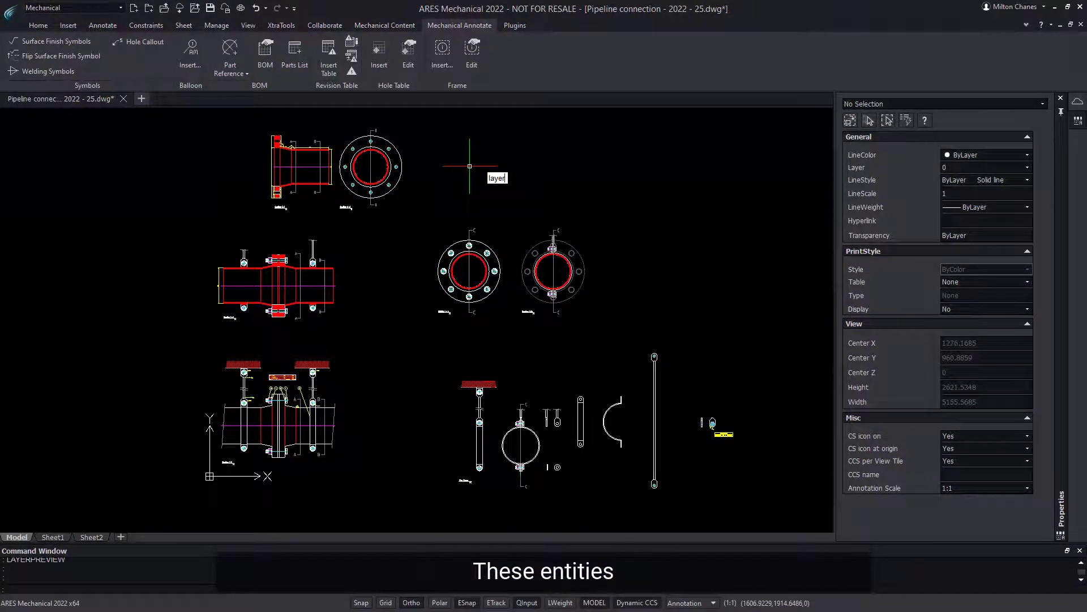
{"action": "type", "text": "p"}
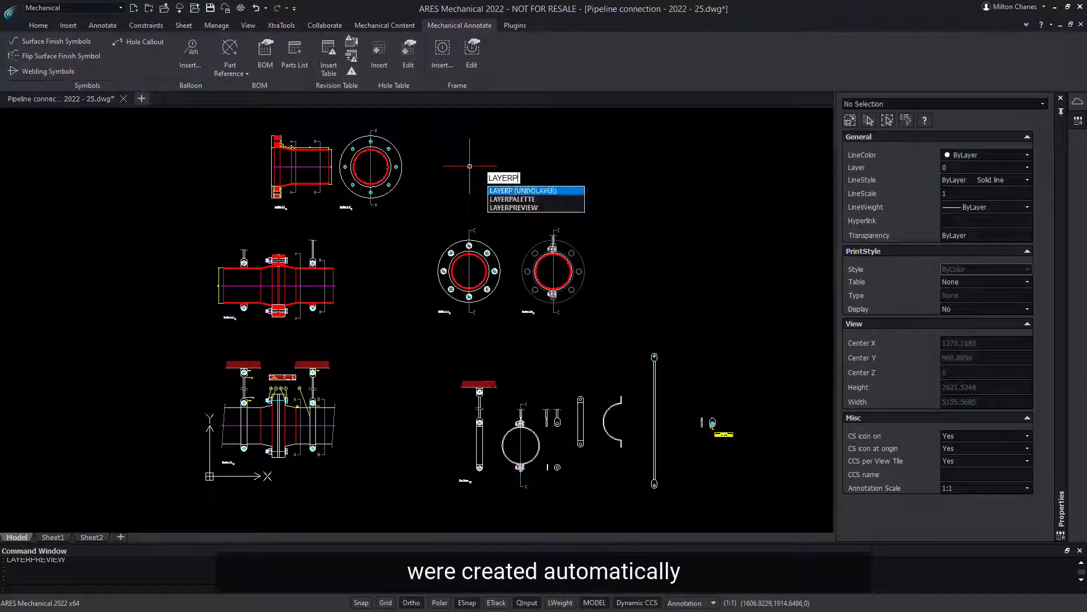
{"action": "left_click", "coordinate": [552, 192]}
{"action": "left_click", "coordinate": [744, 158]}
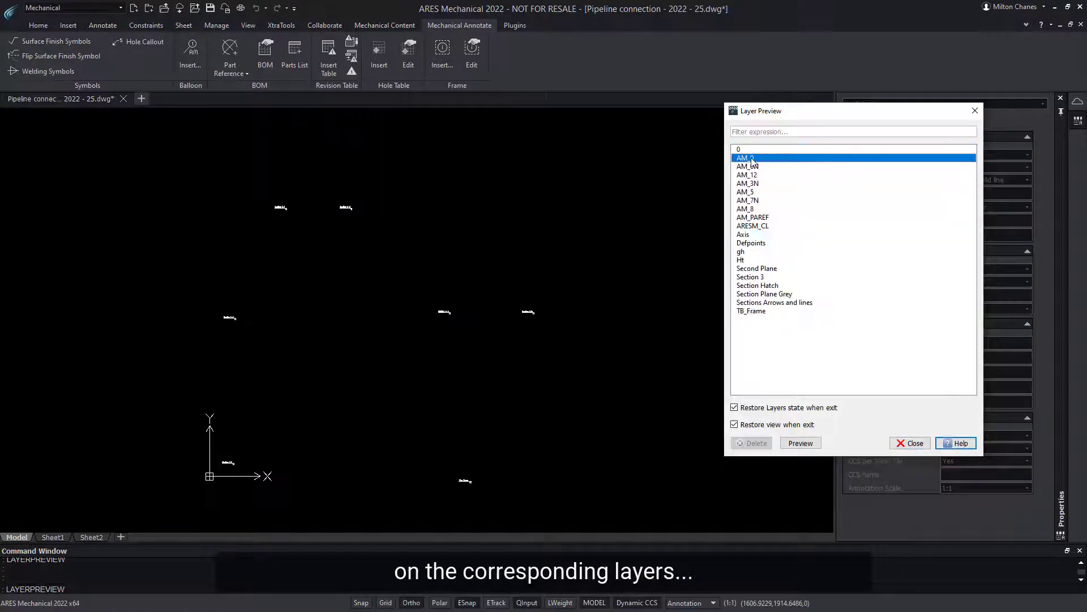
{"action": "left_click", "coordinate": [755, 167]}
{"action": "left_click", "coordinate": [755, 176]}
{"action": "left_click", "coordinate": [754, 184]}
{"action": "left_click", "coordinate": [754, 201]}
{"action": "left_click", "coordinate": [754, 208]}
{"action": "left_click", "coordinate": [754, 217]}
{"action": "left_click", "coordinate": [756, 226]}
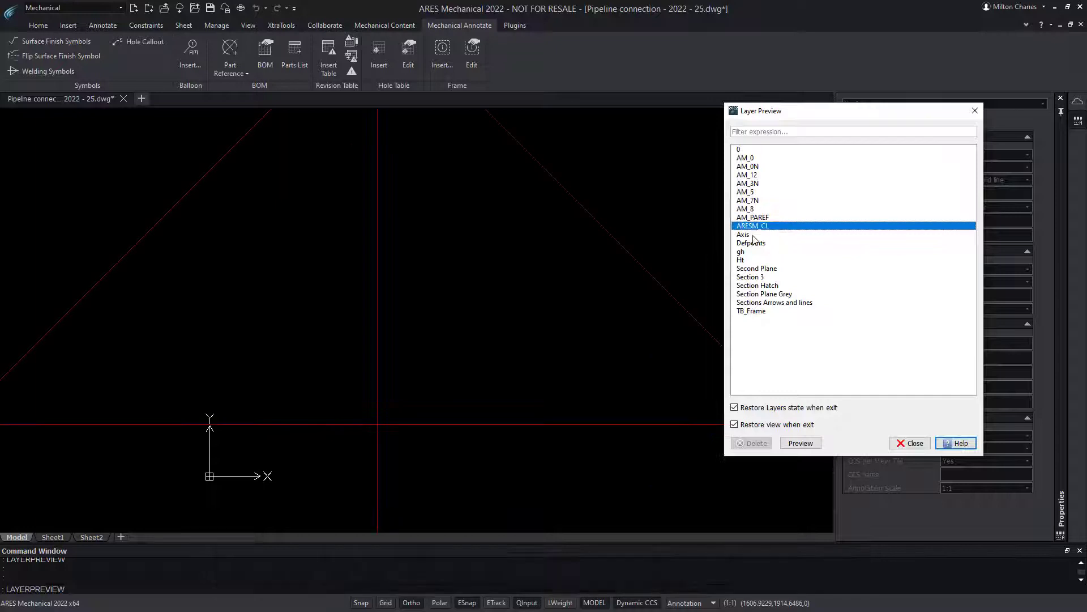
{"action": "left_click", "coordinate": [758, 234]}
{"action": "left_click", "coordinate": [753, 243]}
{"action": "left_click", "coordinate": [751, 276]}
{"action": "left_click_drag", "start_coordinate": [745, 158], "coordinate": [753, 311]}
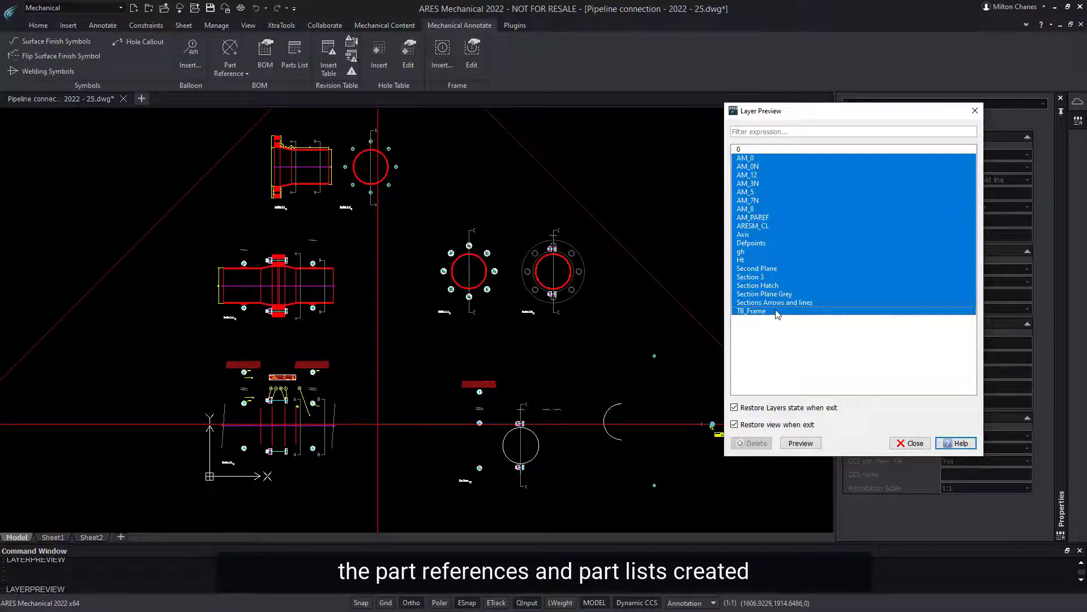
{"action": "left_click", "coordinate": [754, 150], "text": "ctrl"}
{"action": "left_click", "coordinate": [926, 443]}
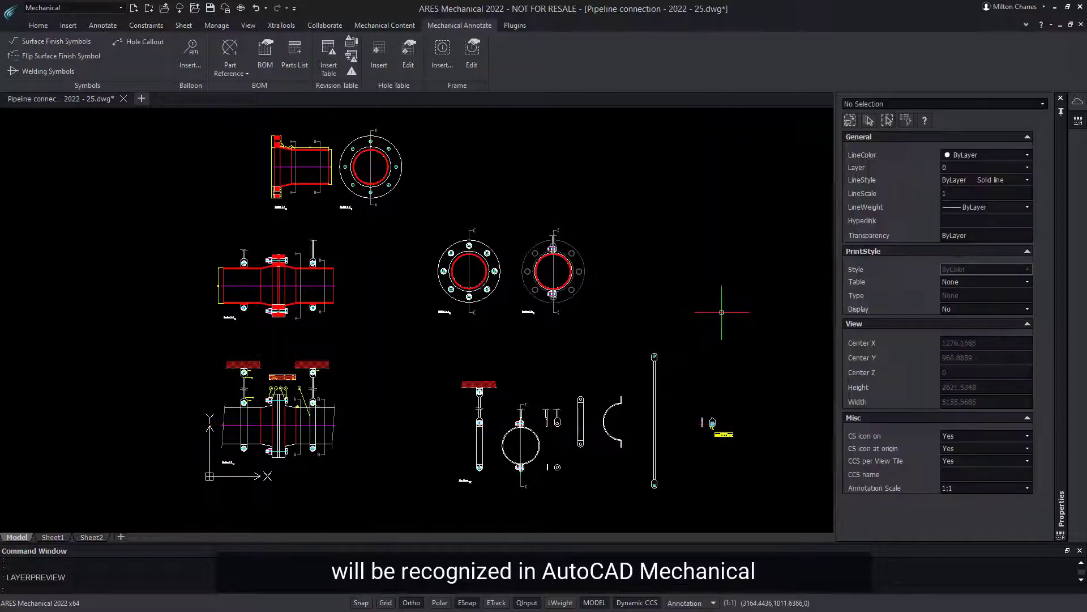